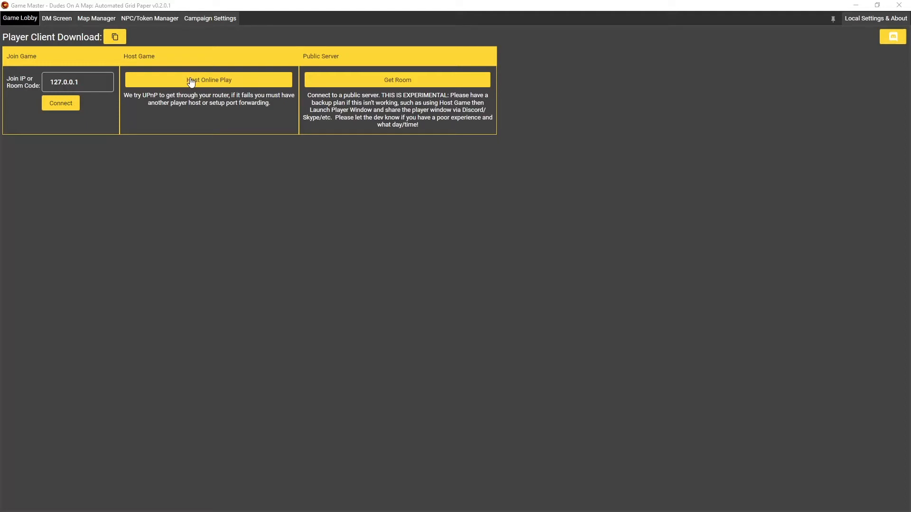
Host an online game, then lock the player's tokens and set both the player and the DM to ready
click(173, 81)
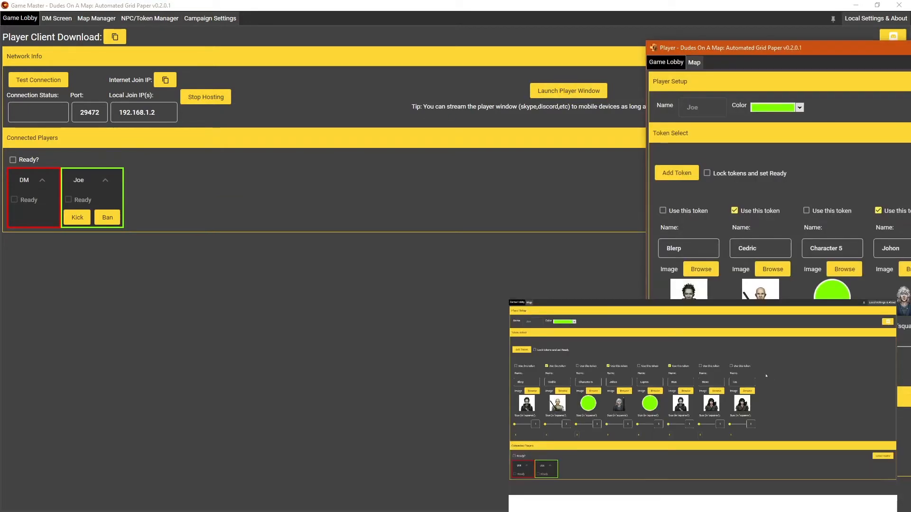
drag(732, 47, 910, 1)
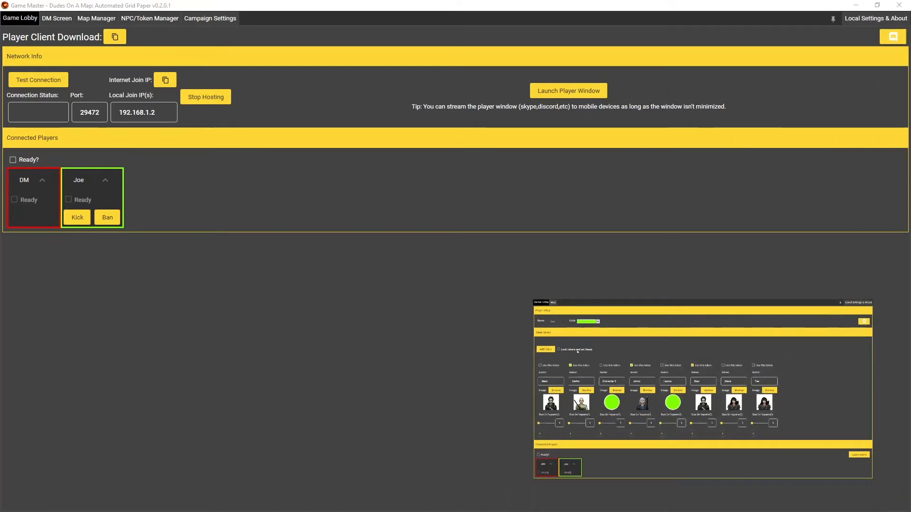
click(559, 349)
click(22, 160)
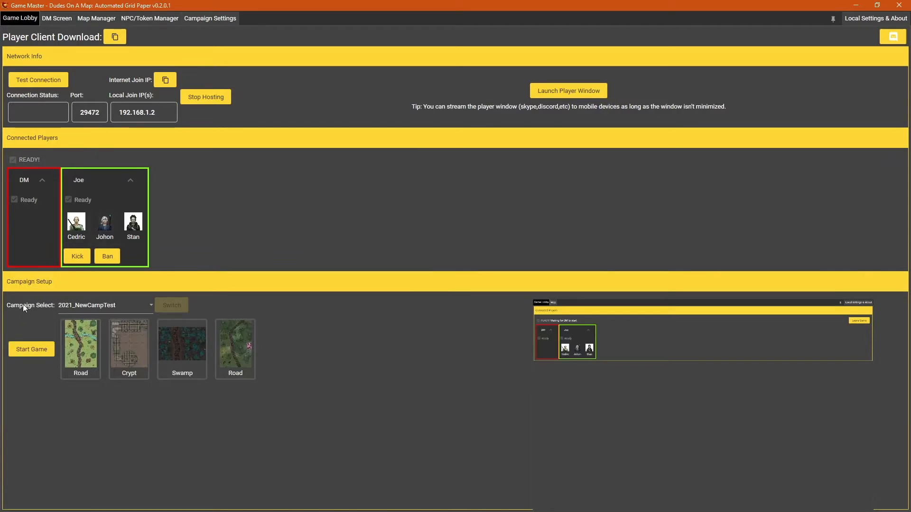
Start the game with the 2021_NewCampTest campaign and send the current Road map view to the player
click(25, 351)
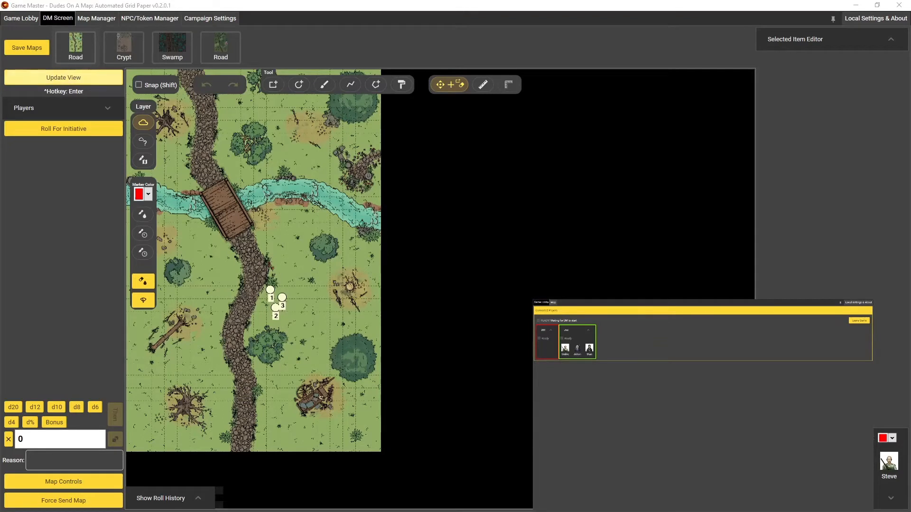
click(54, 79)
click(53, 80)
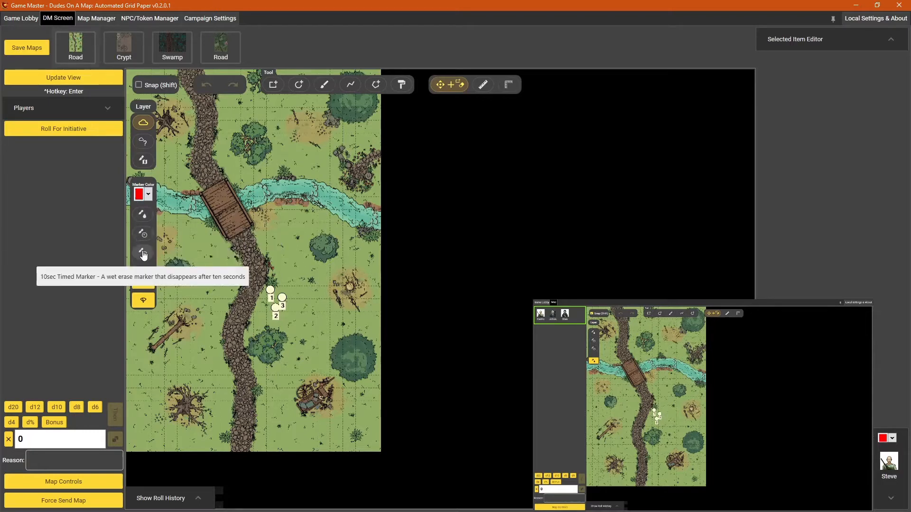
Draw a tall red marker rectangle over the stone road just south of the bridge
click(142, 215)
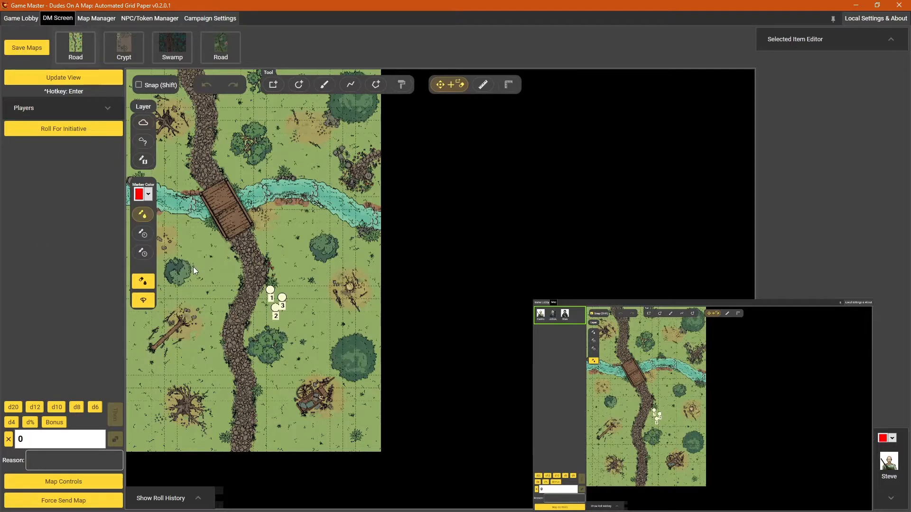
click(273, 84)
drag(271, 293, 293, 356)
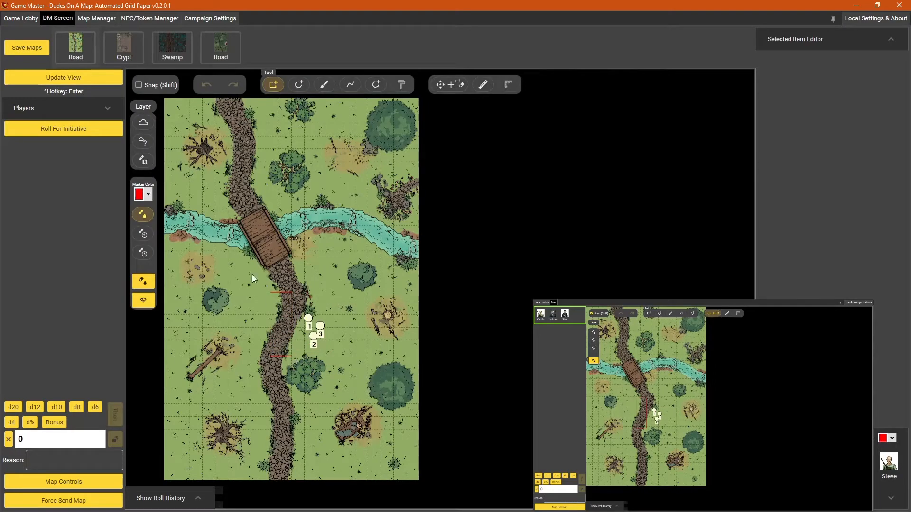
Send a close-up view of the road to the player and draw a red partial circle inside the marker rectangle
click(298, 84)
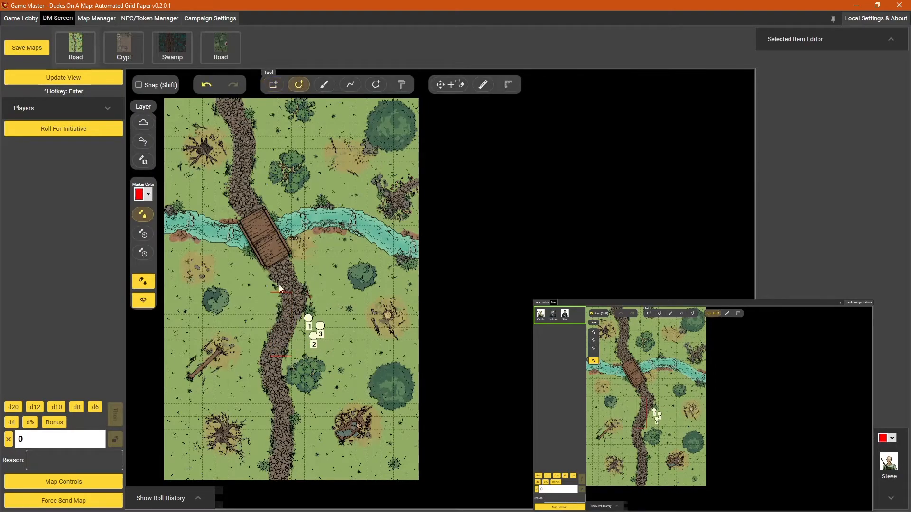
scroll(279, 285, up, 8)
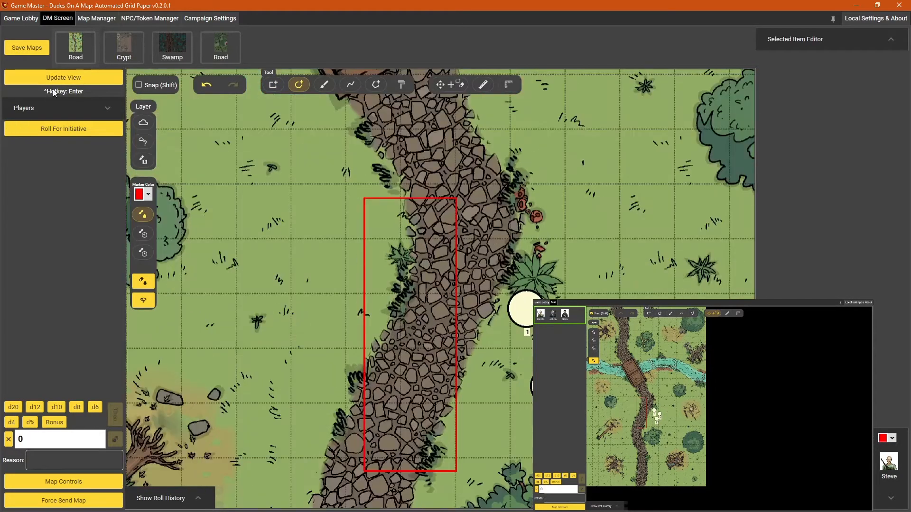
click(75, 78)
mouse_move(411, 341)
mouse_down()
mouse_move(405, 330)
mouse_move(401, 338)
mouse_up()
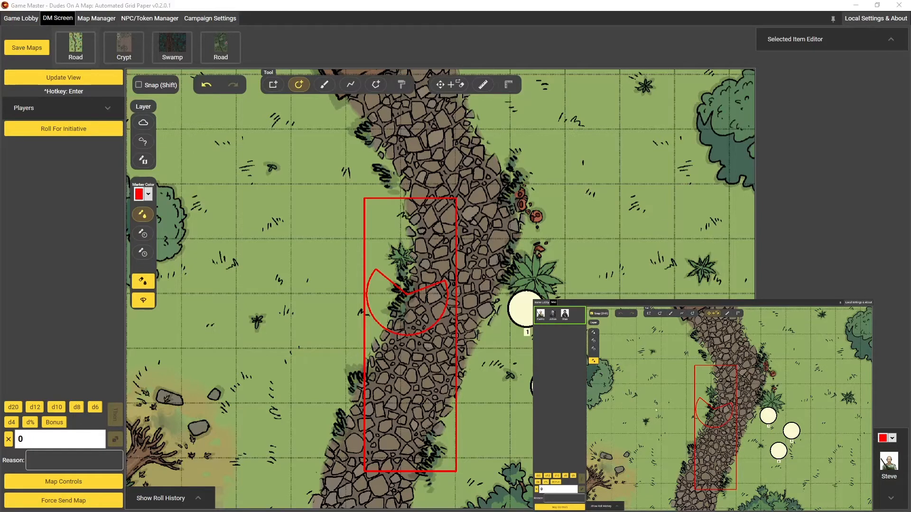
In the player window, draw a green rectangle across the road, then send the player a DM view that includes the bridge
mouse_move(691, 370)
mouse_down()
mouse_move(724, 425)
mouse_move(809, 458)
mouse_move(790, 454)
mouse_up()
click(649, 314)
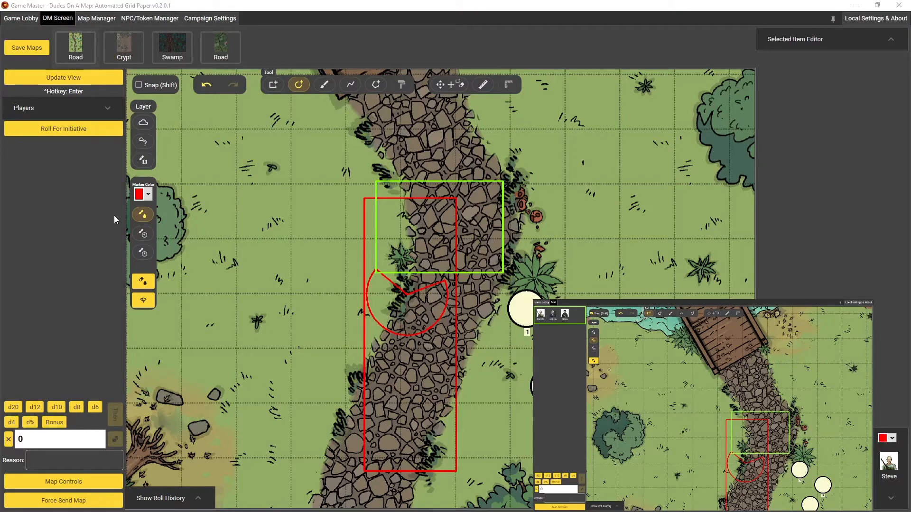
scroll(349, 235, down, 5)
scroll(455, 164, up, 4)
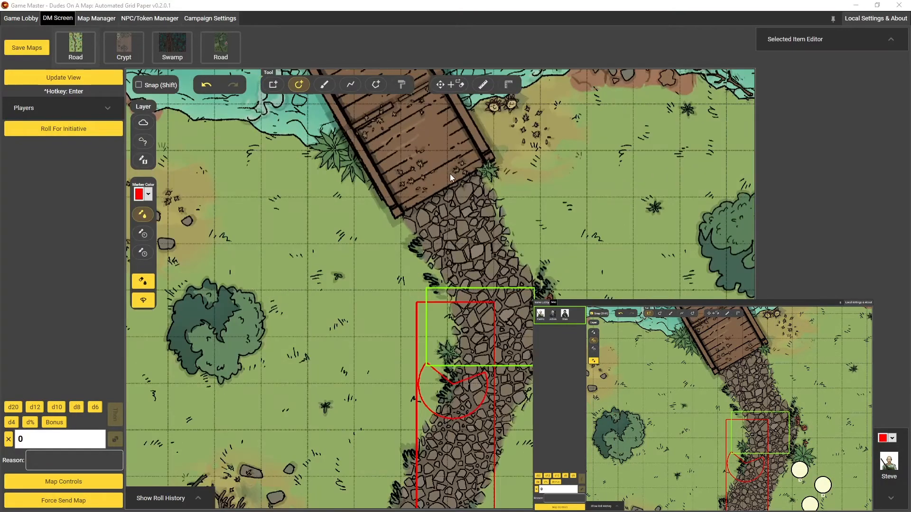
click(70, 81)
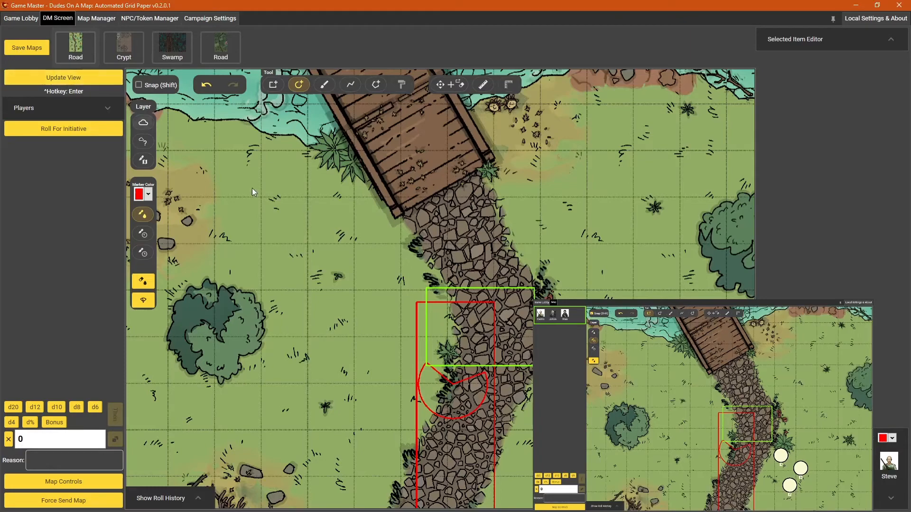
Cover the bridge and surrounding area with a large circle of fog and send the update to the player
scroll(252, 189, down, 5)
click(146, 126)
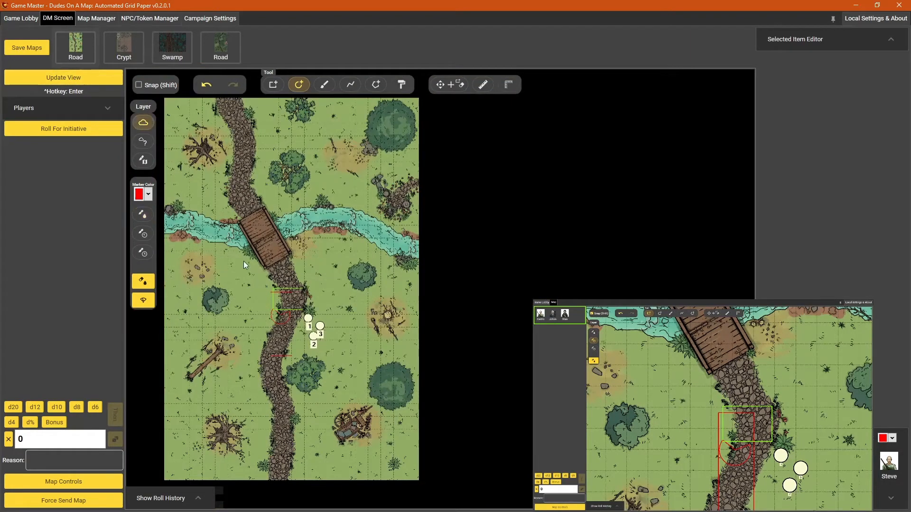
drag(243, 264, 347, 332)
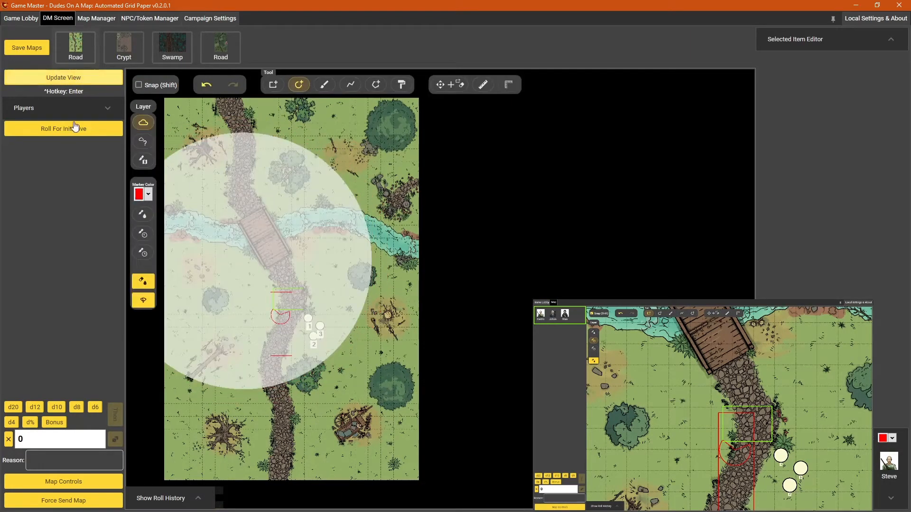
click(60, 79)
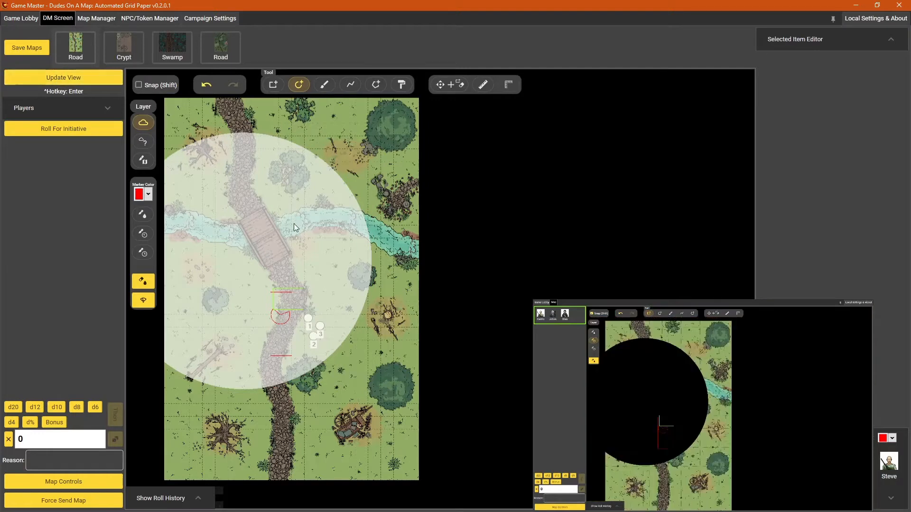
Cut two partial-circle openings in the fog, over the bridge and the road southeast of it, and update the player's view
scroll(348, 261, up, 5)
drag(366, 236, 432, 320)
drag(506, 320, 571, 385)
drag(362, 260, 383, 330)
drag(521, 322, 533, 371)
scroll(408, 209, down, 2)
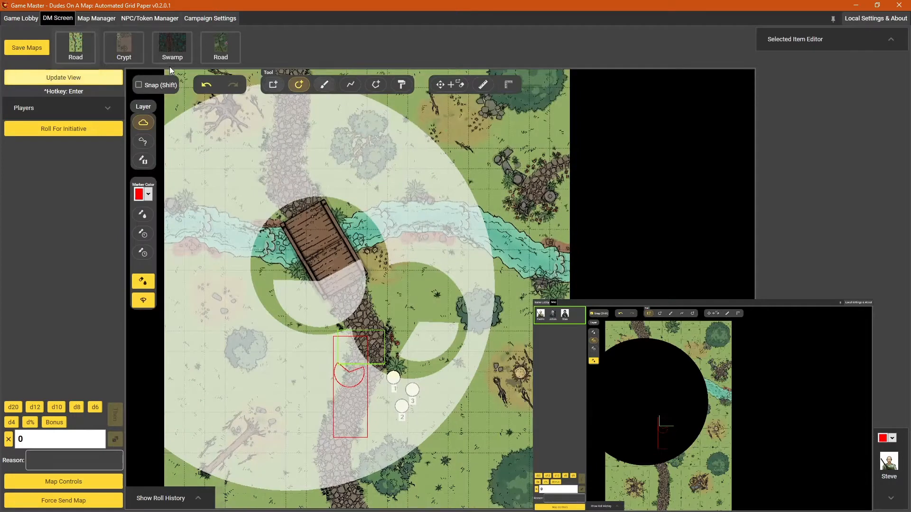
click(64, 84)
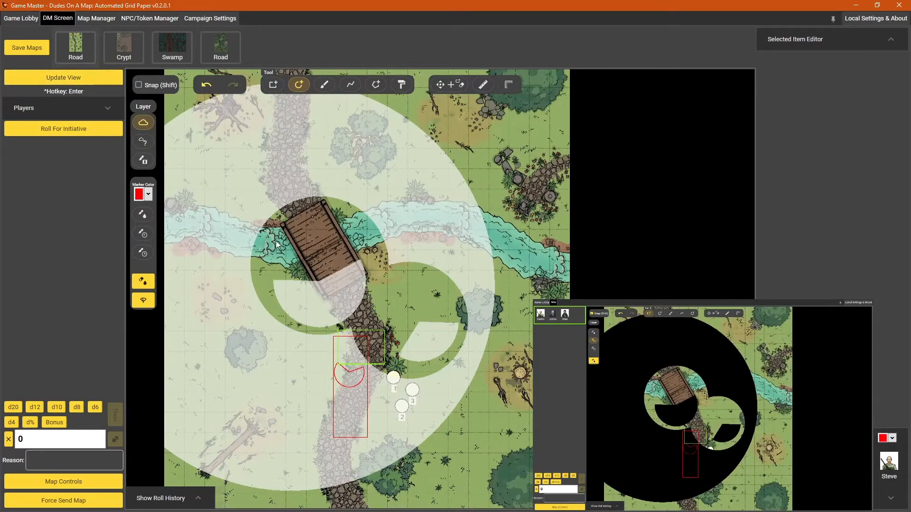
Check the idle auto-update option for the map in the local settings and return to the DM screen
scroll(268, 233, up, 2)
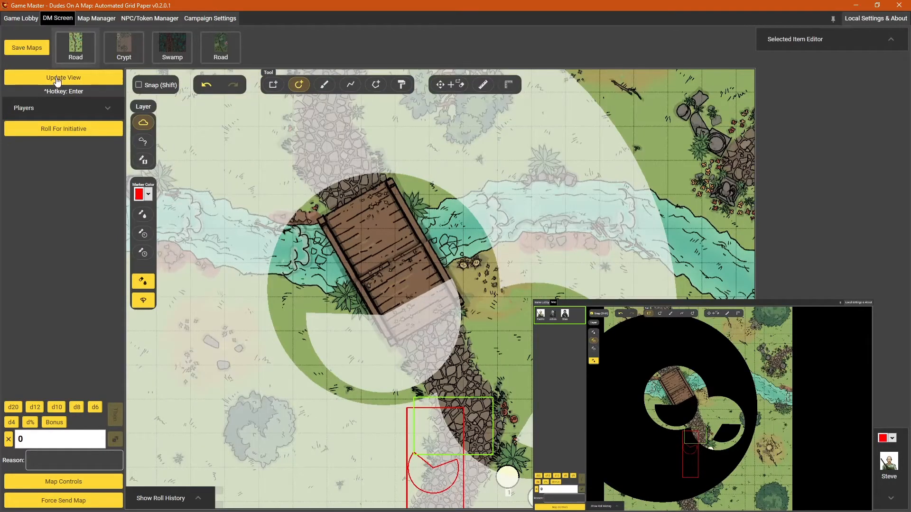
click(856, 18)
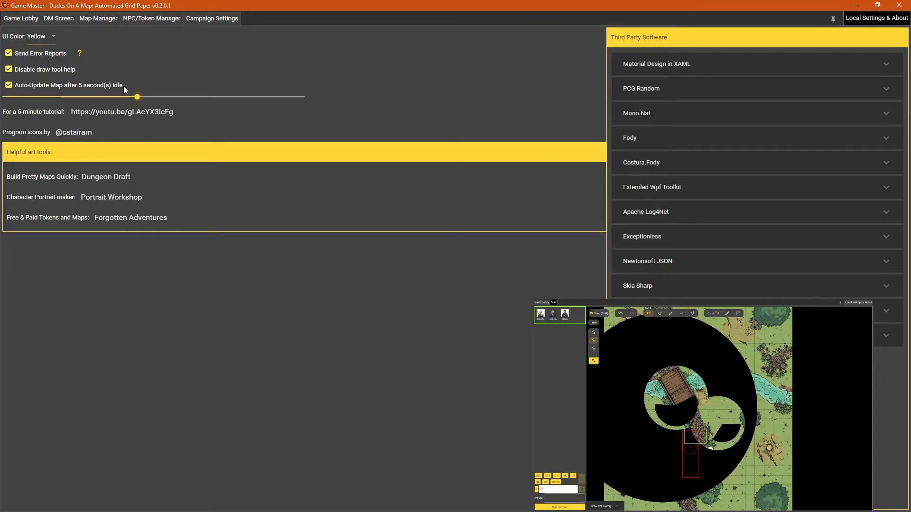
click(57, 19)
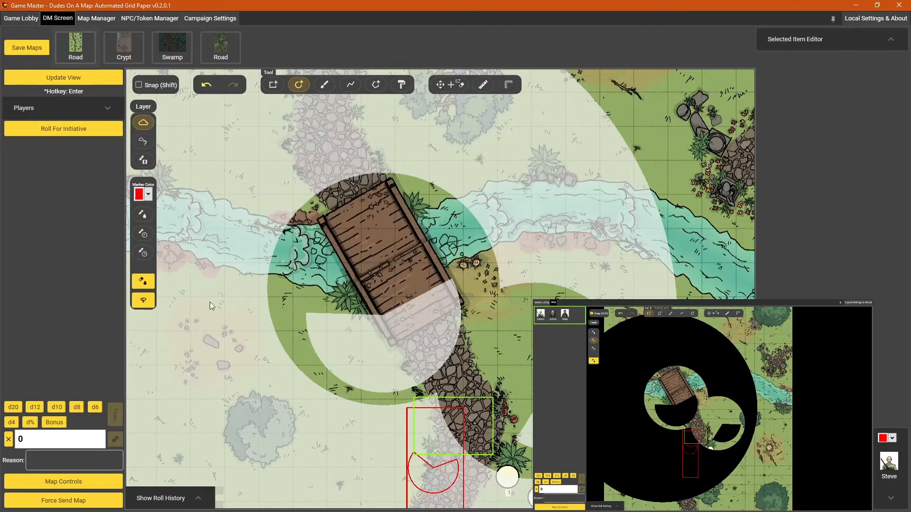
Switch to the move tool and move token 1 along a curved path onto the middle of the bridge
scroll(421, 347, down, 3)
scroll(427, 361, up, 3)
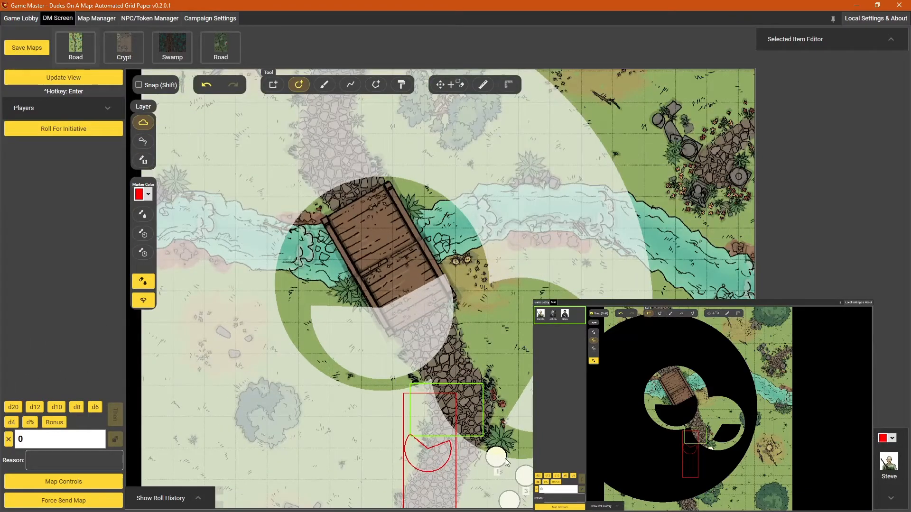
drag(497, 456, 490, 401)
click(448, 84)
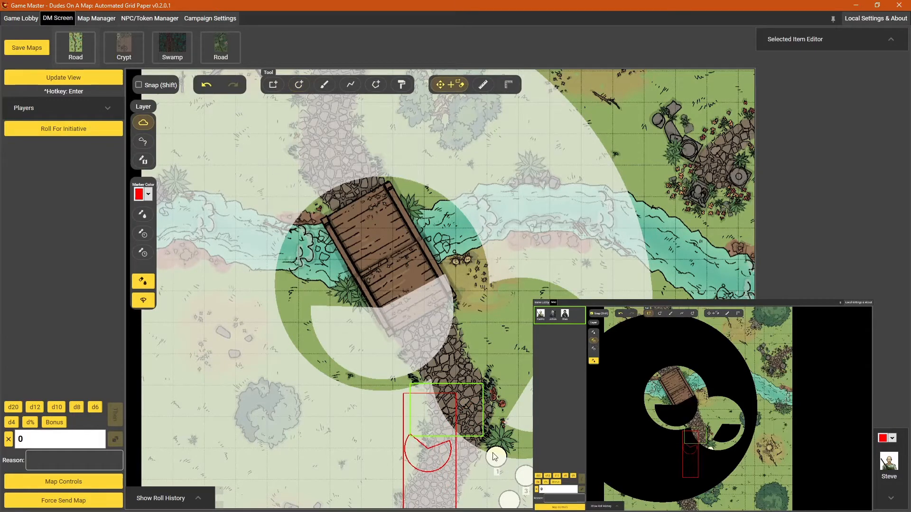
drag(496, 455, 382, 258)
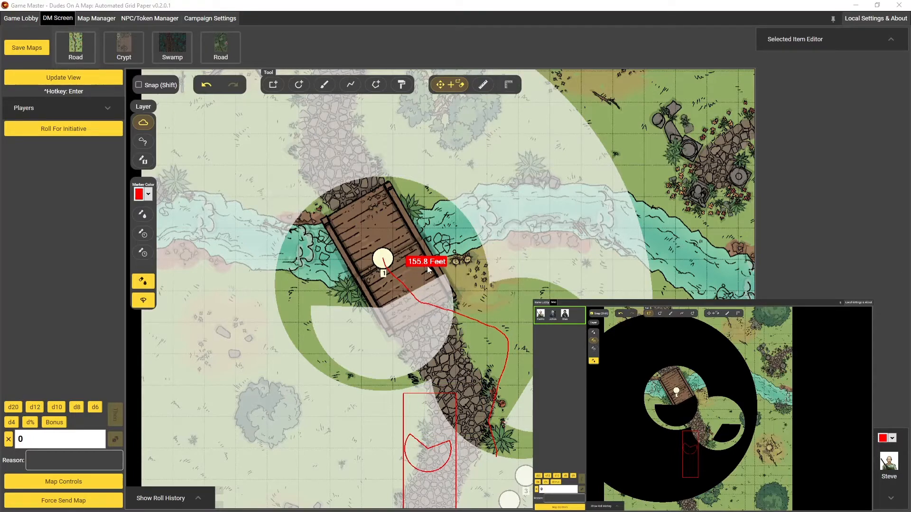
Move token 1 from the bridge back down to the east edge of the uncovered road
scroll(428, 269, down, 2)
scroll(294, 305, up, 3)
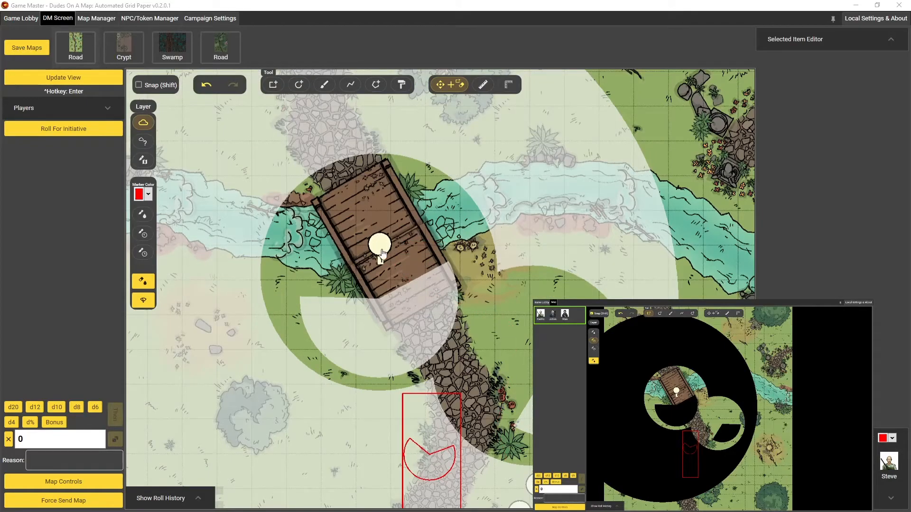
drag(382, 254, 494, 406)
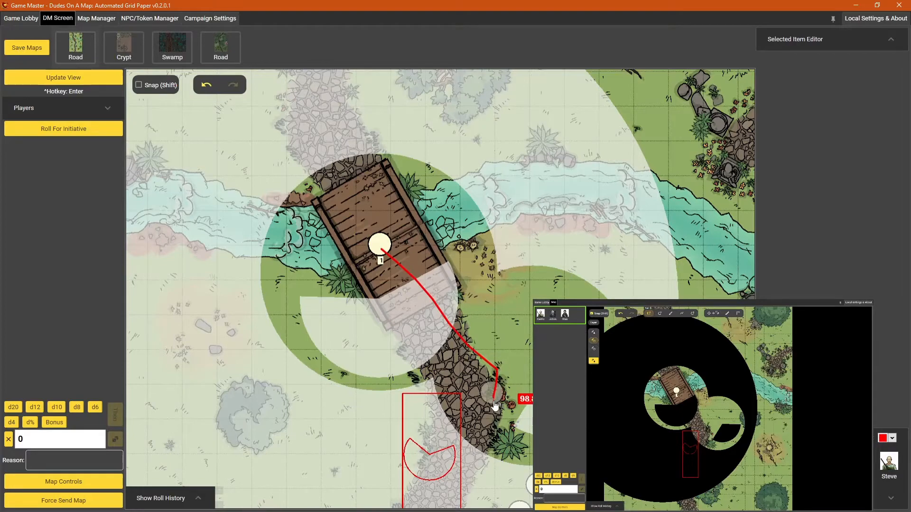
scroll(409, 334, down, 3)
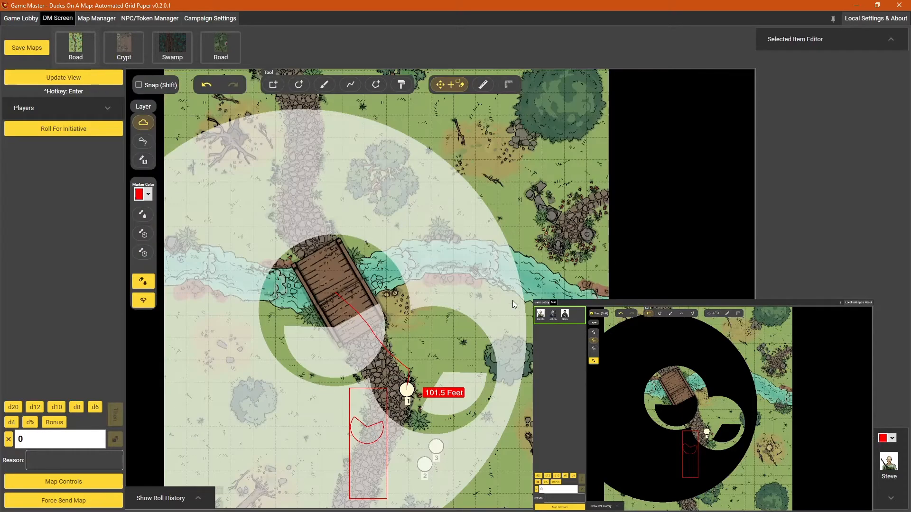
scroll(512, 301, up, 3)
scroll(461, 392, down, 5)
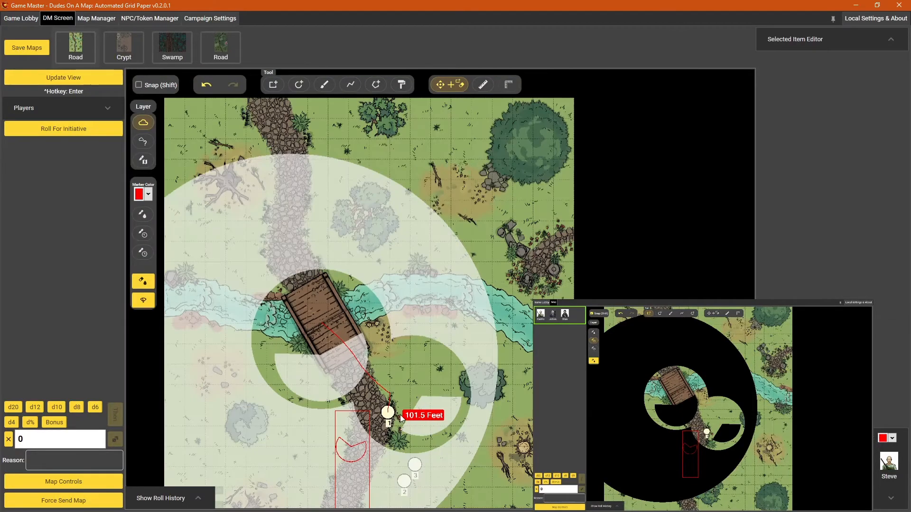
scroll(382, 422, up, 6)
drag(424, 420, 485, 299)
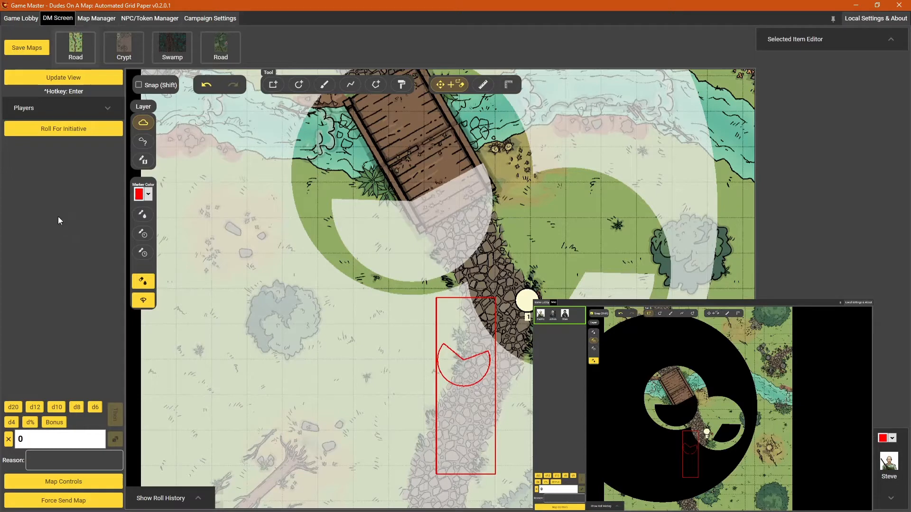
Expand the player list and place all three player tokens in a row on the uncovered ground north and east of token 1
click(109, 111)
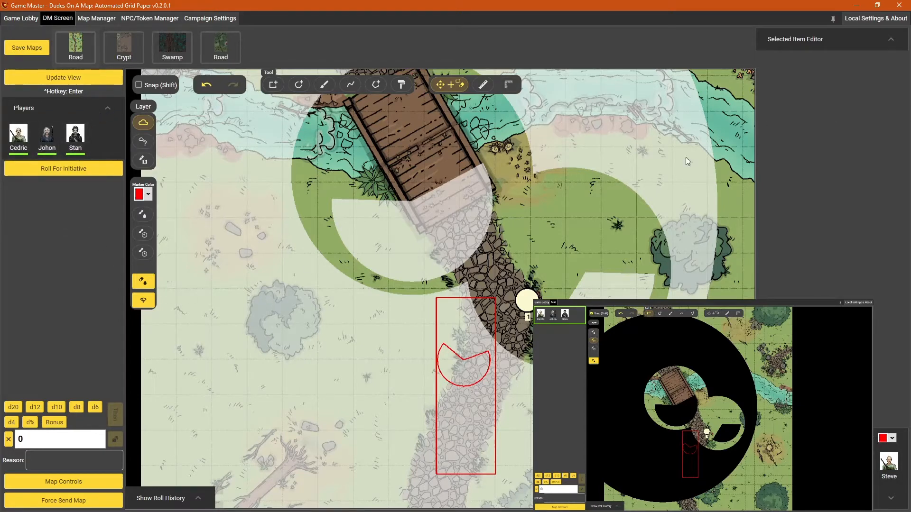
scroll(269, 291, down, 2)
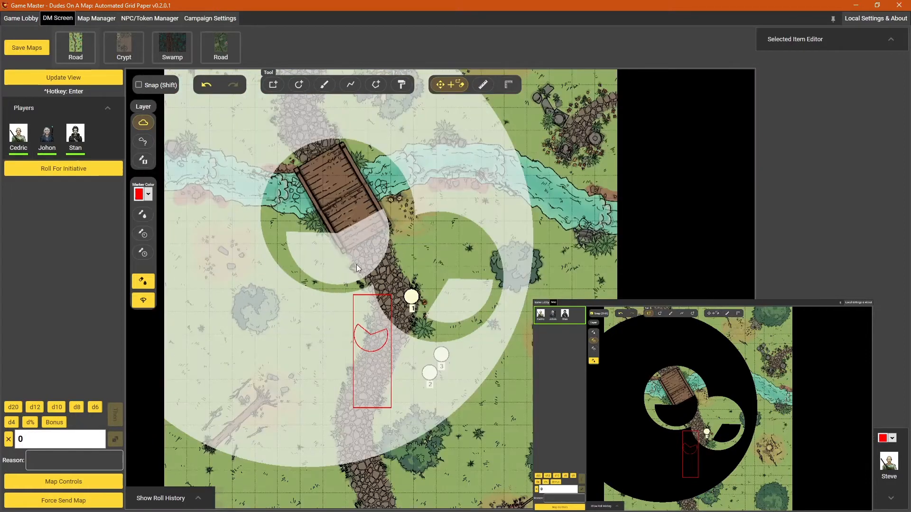
scroll(356, 264, up, 2)
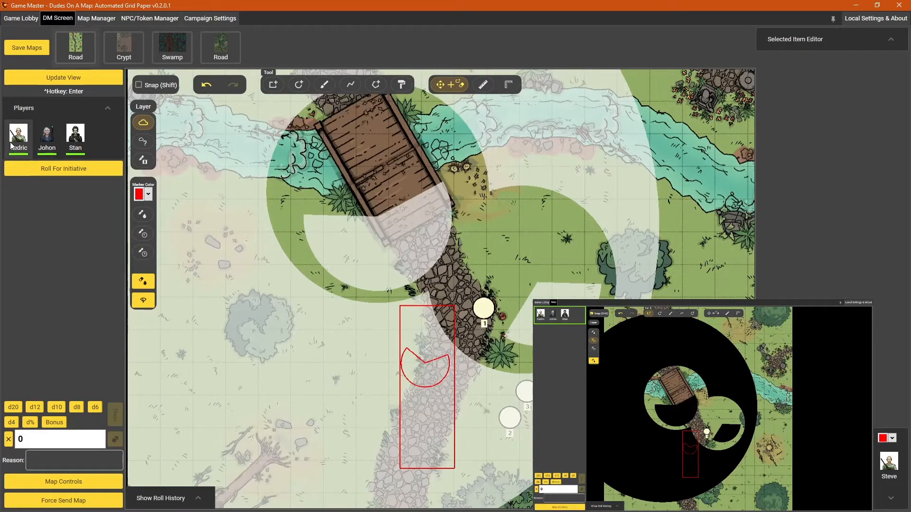
drag(10, 146, 483, 249)
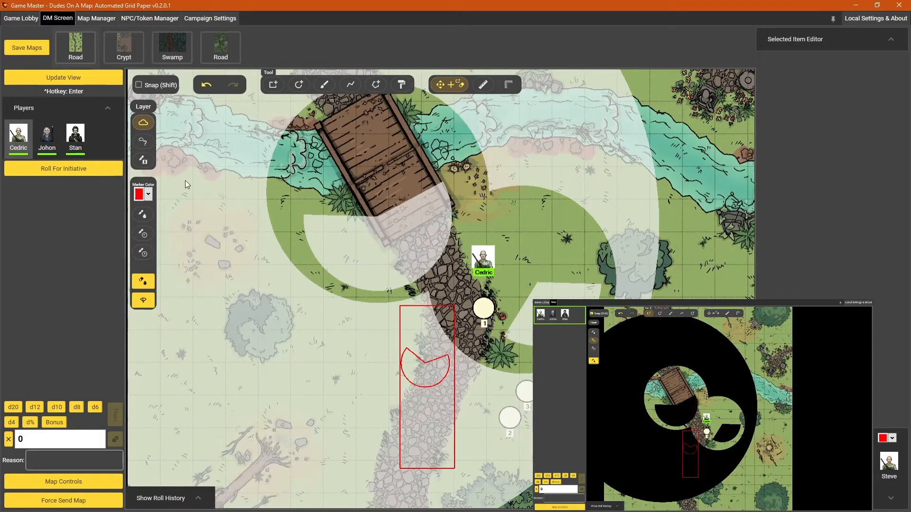
drag(54, 143, 549, 259)
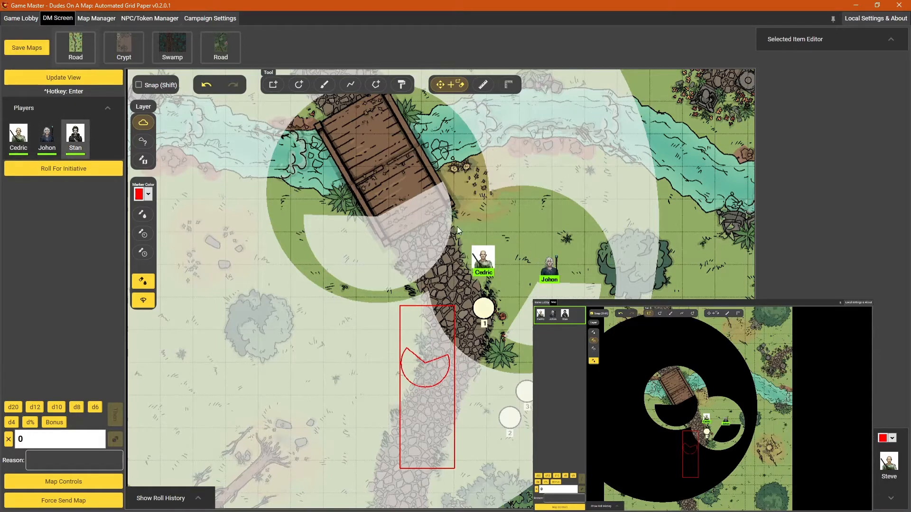
drag(49, 143, 544, 251)
drag(75, 136, 596, 260)
scroll(519, 328, up, 4)
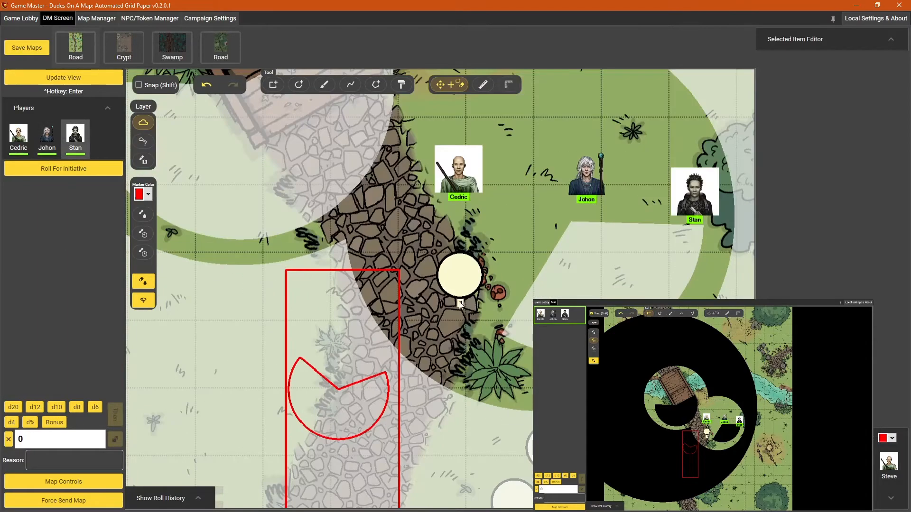
Move the westernmost player token across the grass to a spot north of the other two player tokens
scroll(452, 291, down, 2)
drag(455, 215, 498, 149)
drag(498, 148, 499, 149)
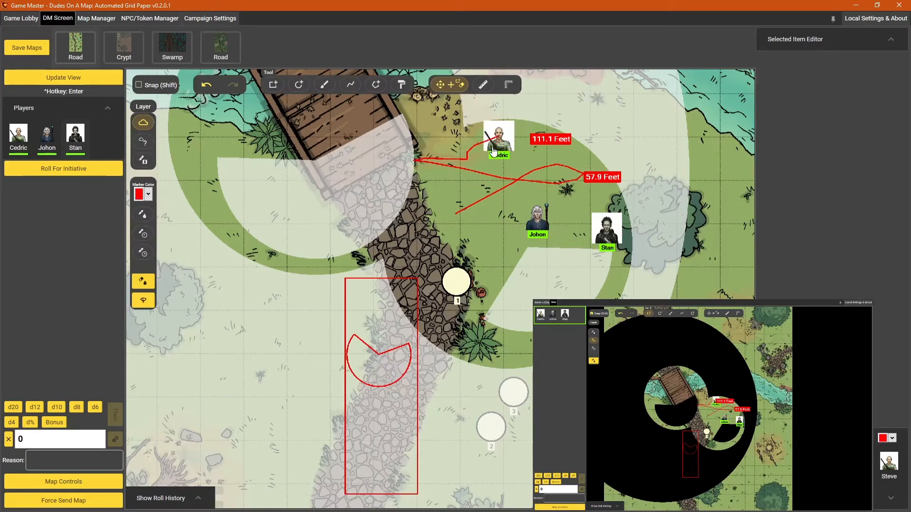
Examine the movement trails and the map around the bridge and road, both close up and as an overview
scroll(454, 196, up, 2)
scroll(366, 259, down, 2)
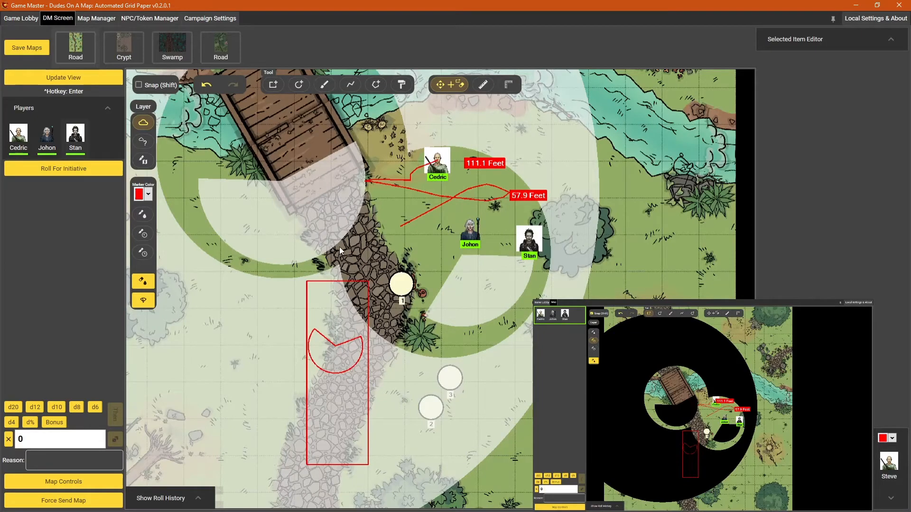
scroll(415, 264, up, 3)
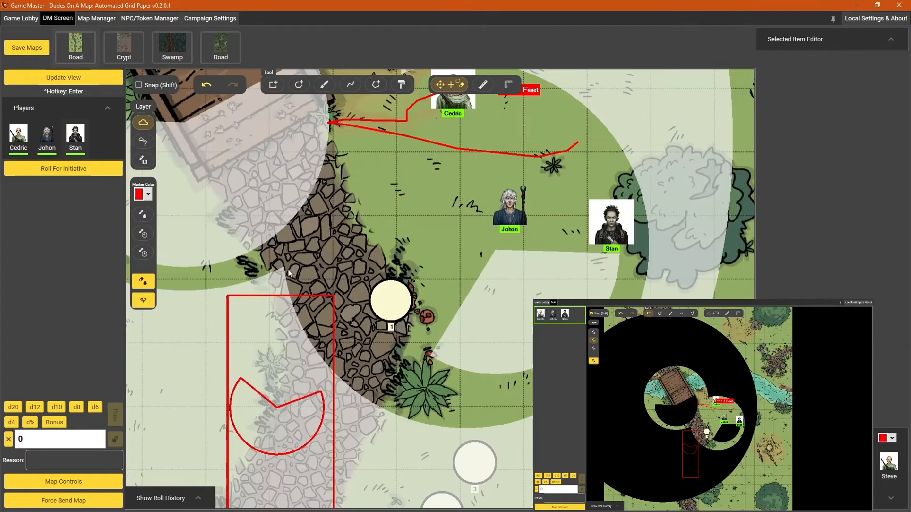
scroll(354, 260, down, 2)
scroll(291, 290, up, 4)
drag(287, 286, 446, 312)
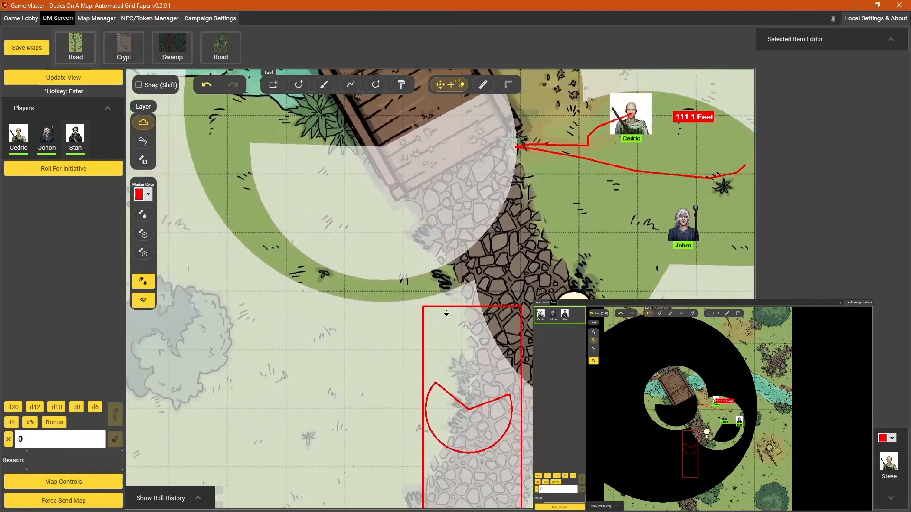
scroll(436, 299, down, 5)
scroll(496, 341, down, 3)
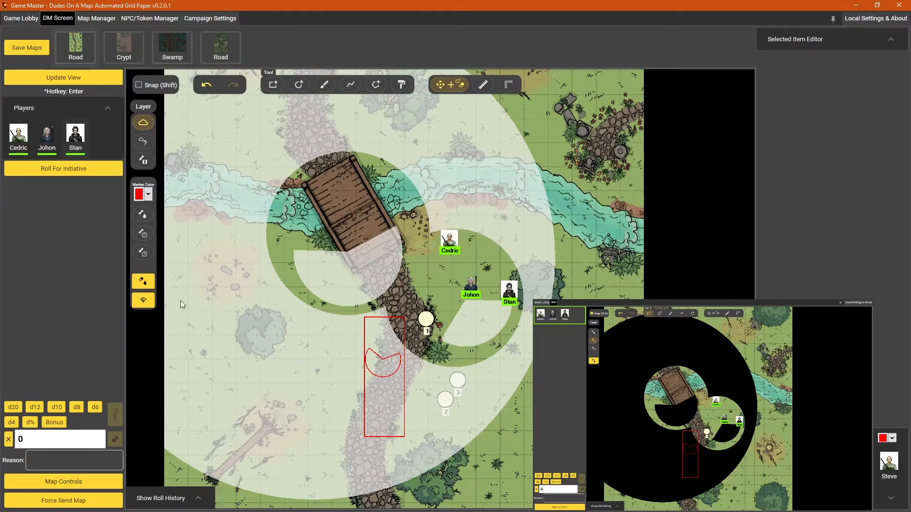
Collapse the player list and move tokens 3 and 2 out of the fog onto the uncovered ground south of token 1
click(108, 107)
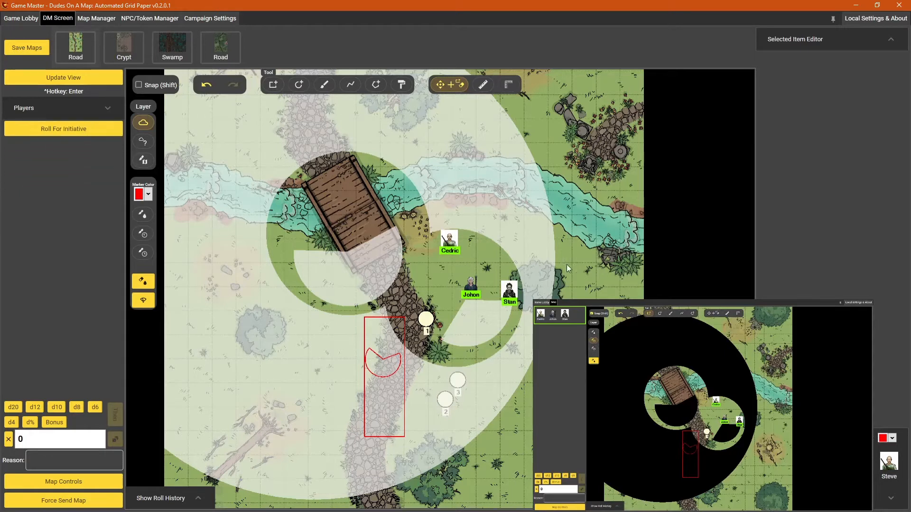
scroll(429, 336, up, 3)
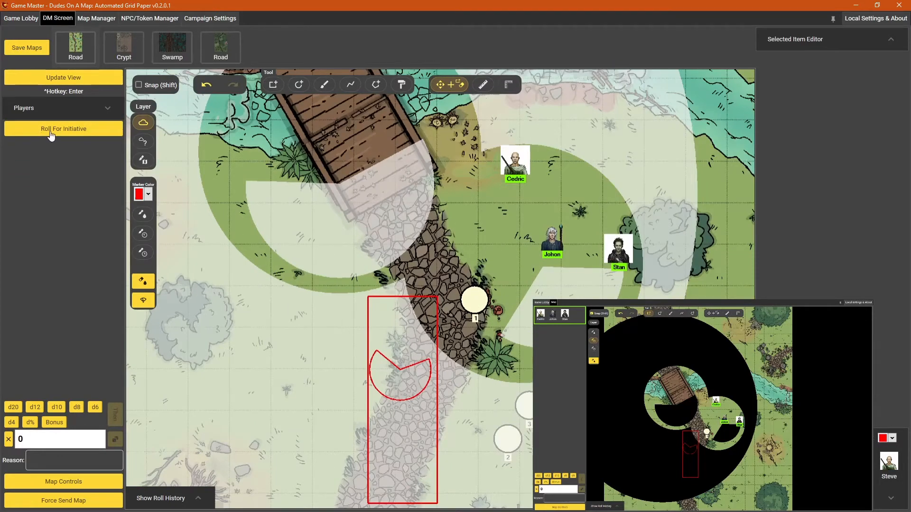
scroll(412, 283, down, 4)
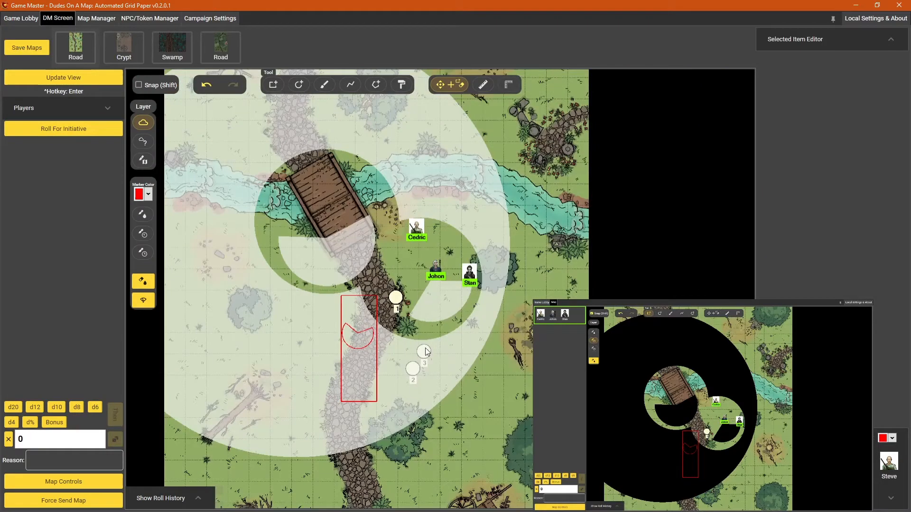
mouse_move(426, 351)
mouse_down()
mouse_move(420, 316)
mouse_move(405, 325)
mouse_up()
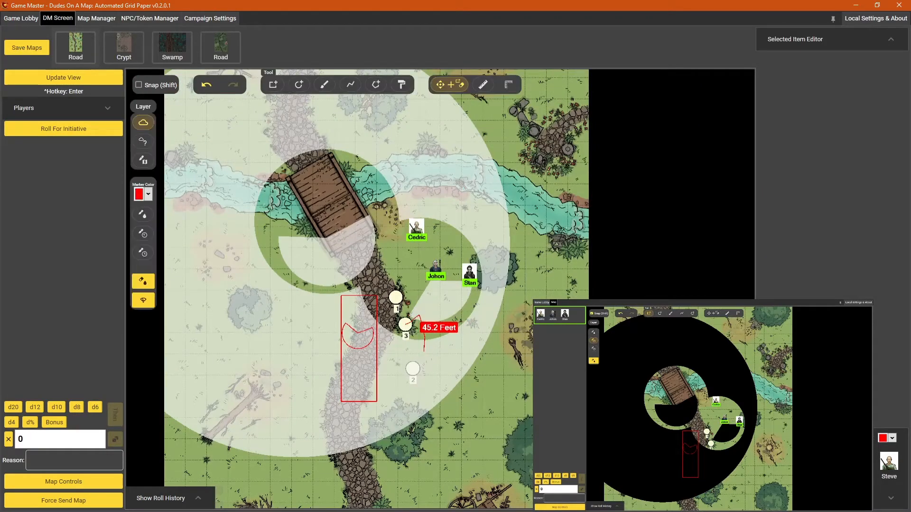
drag(413, 374, 434, 332)
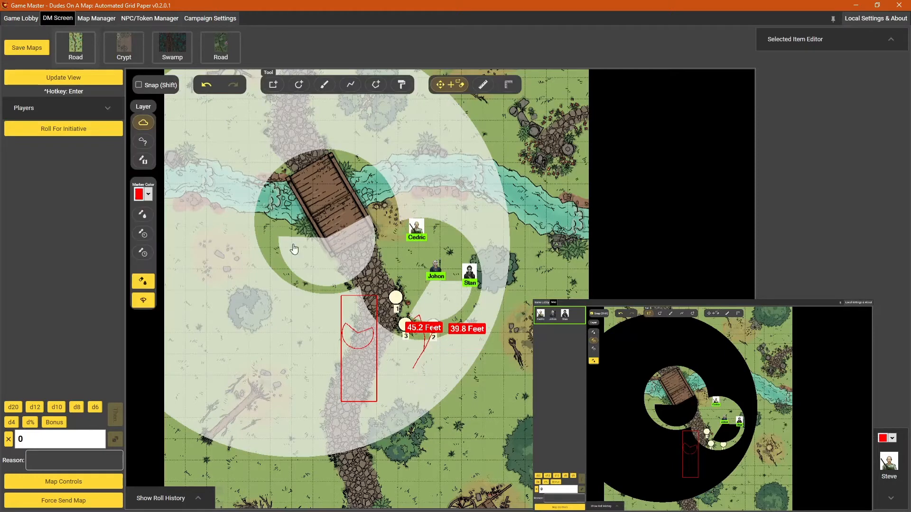
Start an initiative round and roll initiative for each of the three player characters
click(45, 136)
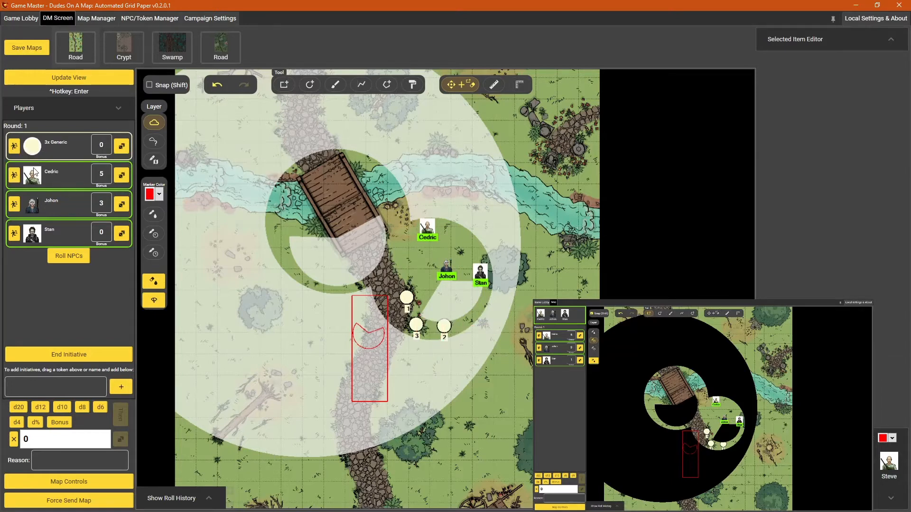
click(121, 176)
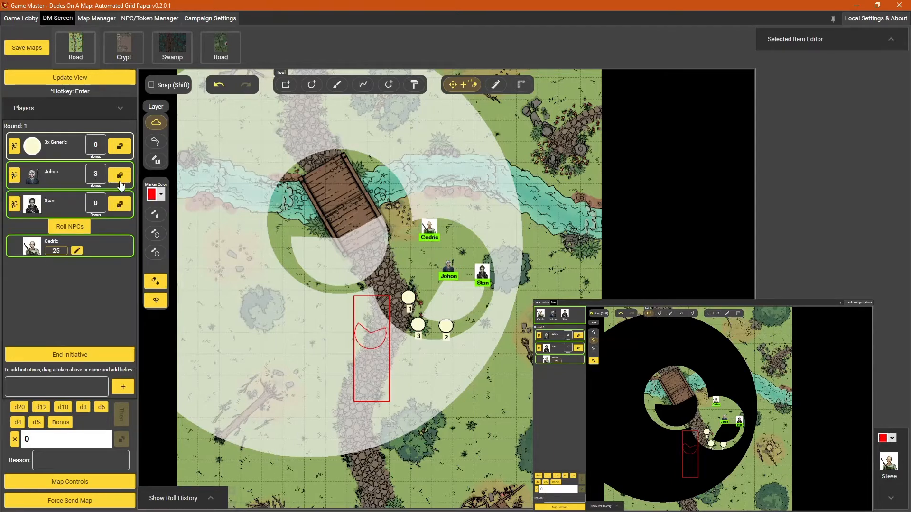
click(115, 183)
click(121, 177)
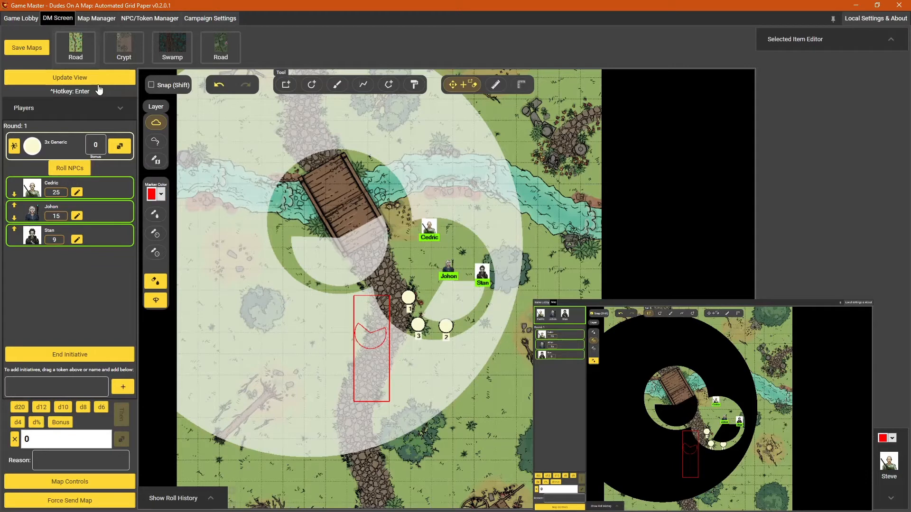
Set the 3x Generic group's initiative bonus to 3 and roll its initiative
click(103, 143)
text(3)
click(122, 153)
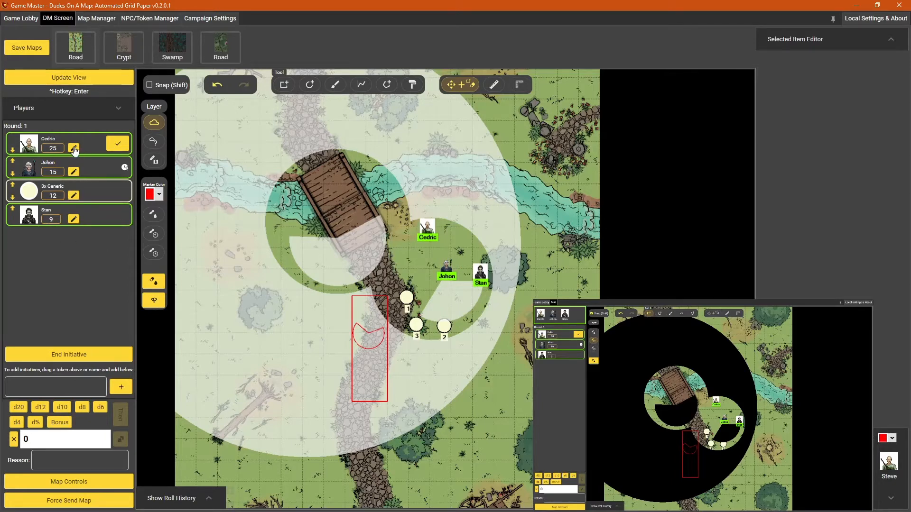
Open the 3x Generic initiative entry for editing and remove member 2 from the group
click(73, 197)
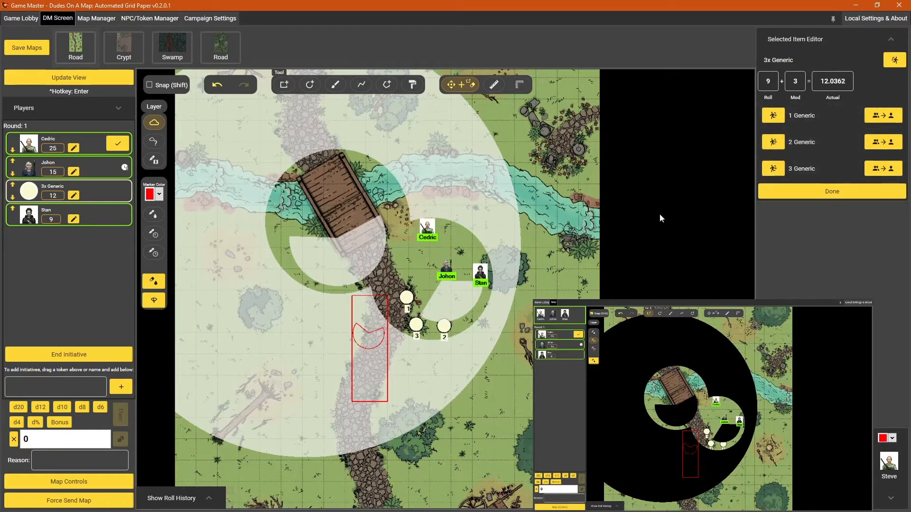
click(773, 142)
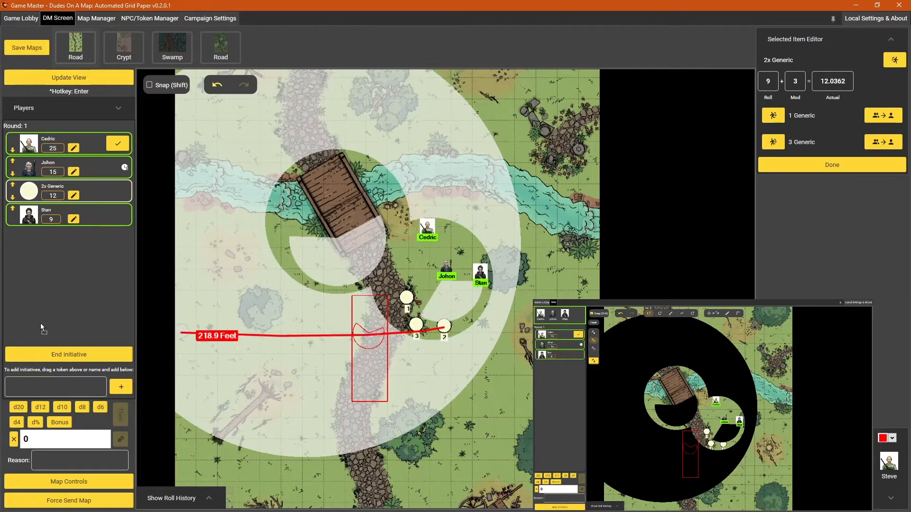
Shift token 2 beside token 3, back onto the uncovered ground, and into the fog to the southeast
drag(449, 328, 432, 336)
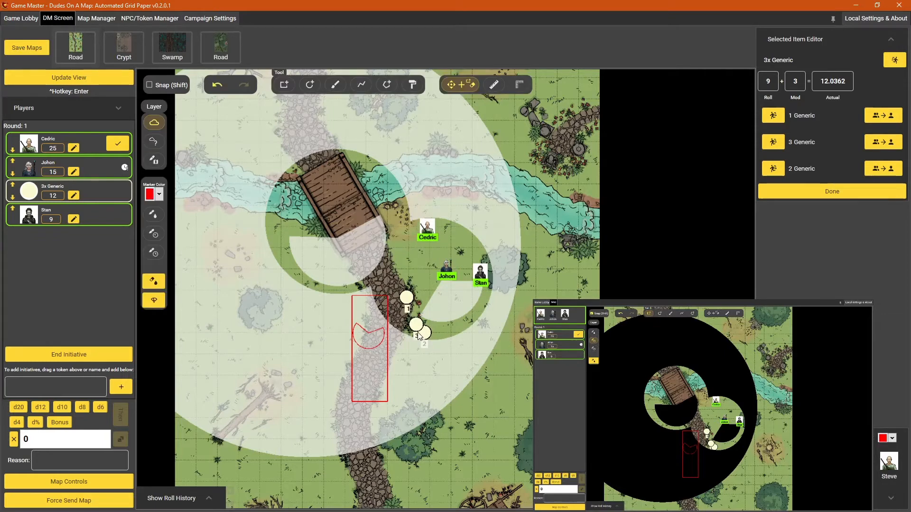
drag(419, 336, 442, 325)
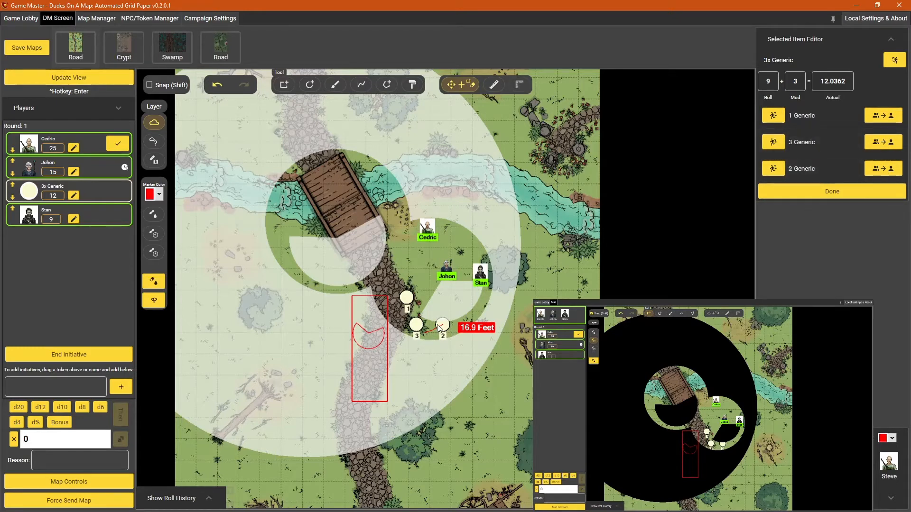
drag(437, 325, 450, 338)
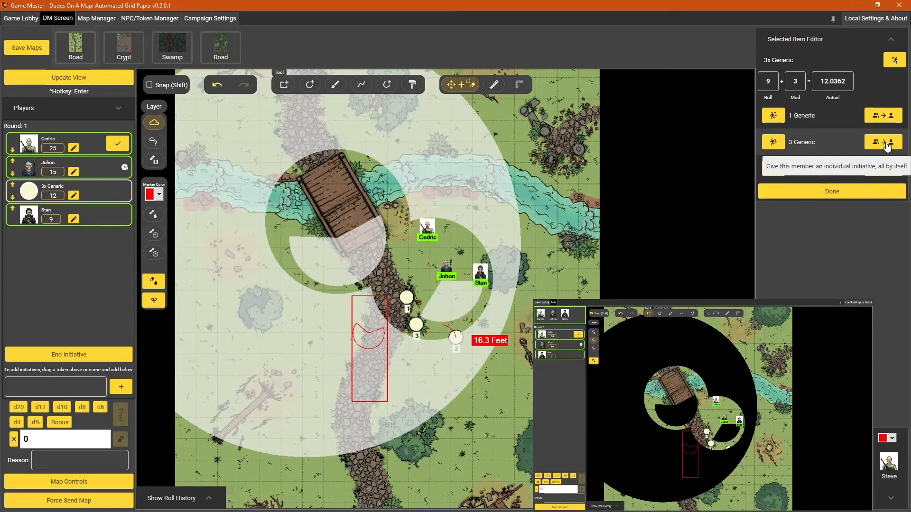
Split Generic member 3 from the group into its own individual initiative and roll for it
click(886, 144)
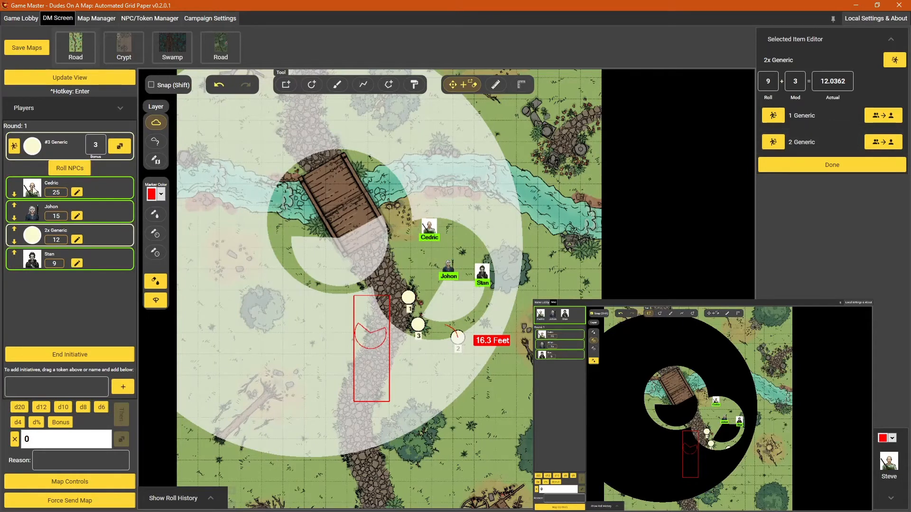
click(121, 146)
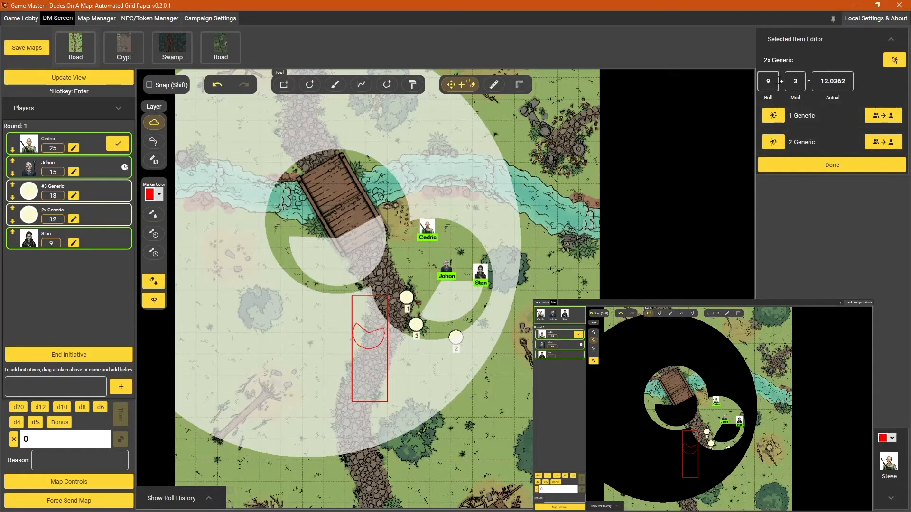
Set the 2x Generic group's initiative modifier to 4 and its roll to 5
click(791, 81)
key(BackSpace)
text(4)
click(827, 81)
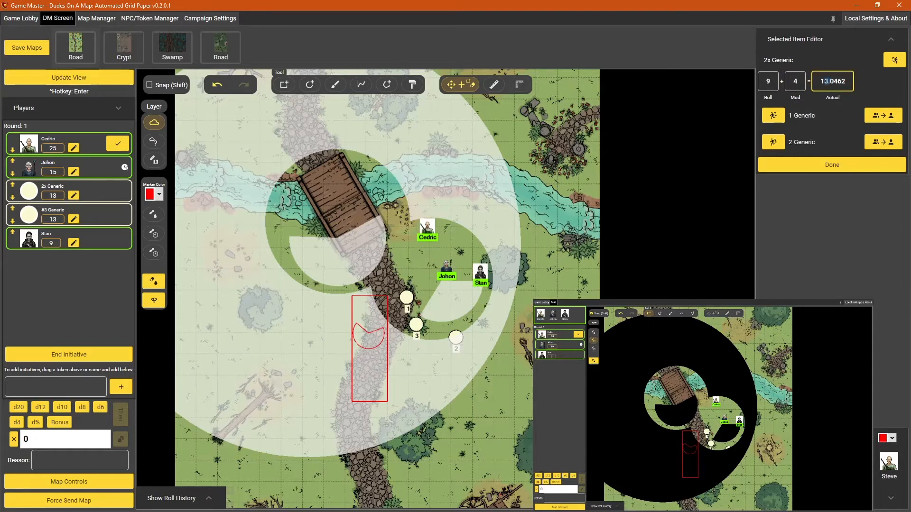
click(761, 82)
text(5)
key(Tab)
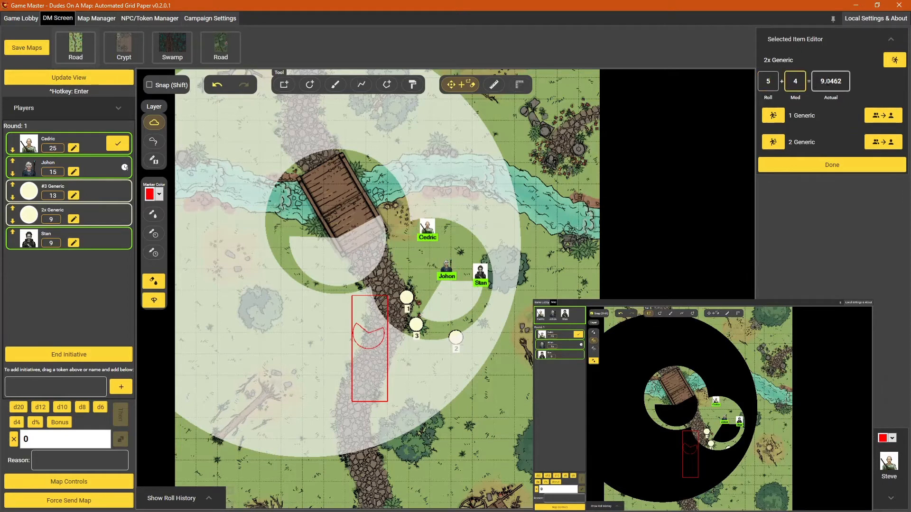
Override the 2x Generic group's actual initiative with 11 and finish editing the entry
click(837, 81)
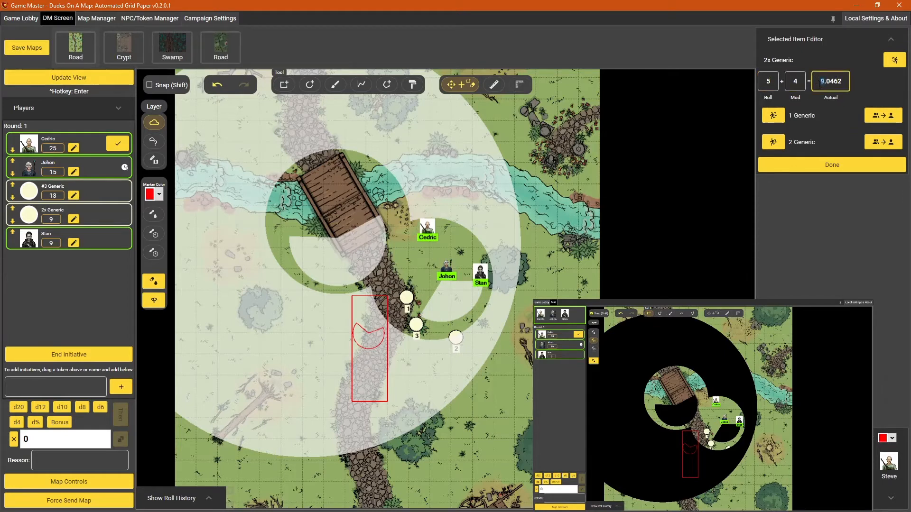
text(11)
key(Return)
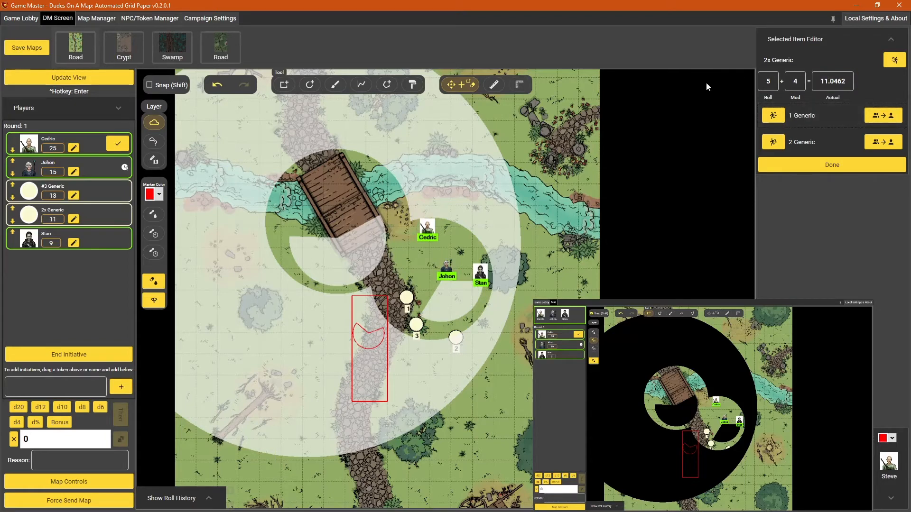
click(833, 166)
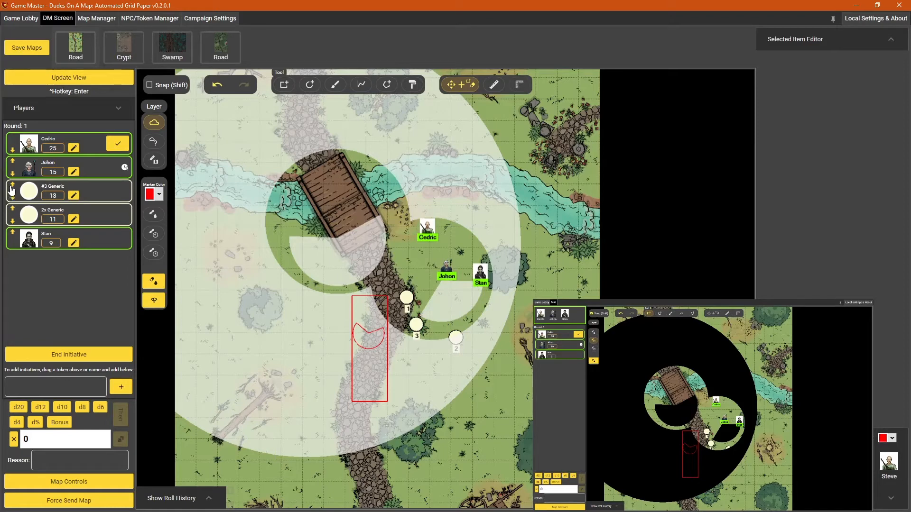
Try moving the #3 Generic entry up to second place in the initiative order and return it to third
click(12, 188)
click(12, 185)
click(12, 185)
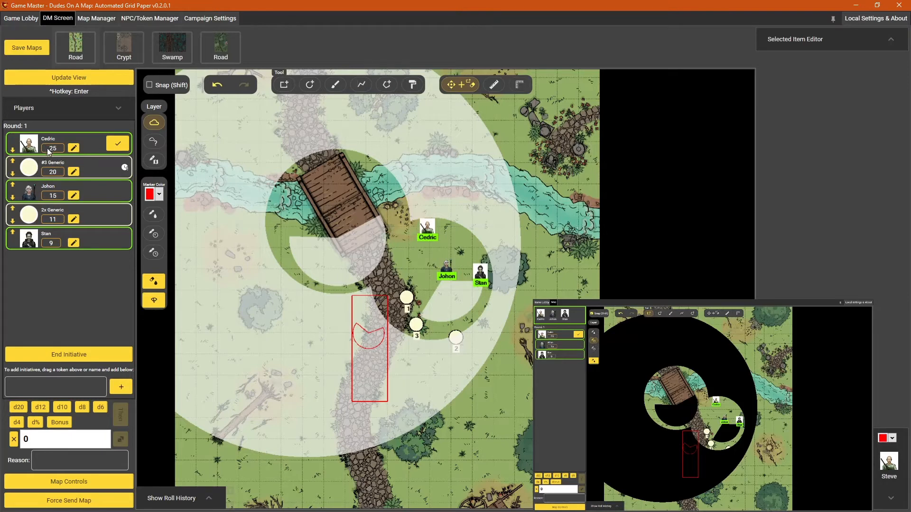
mouse_move(52, 149)
click(13, 175)
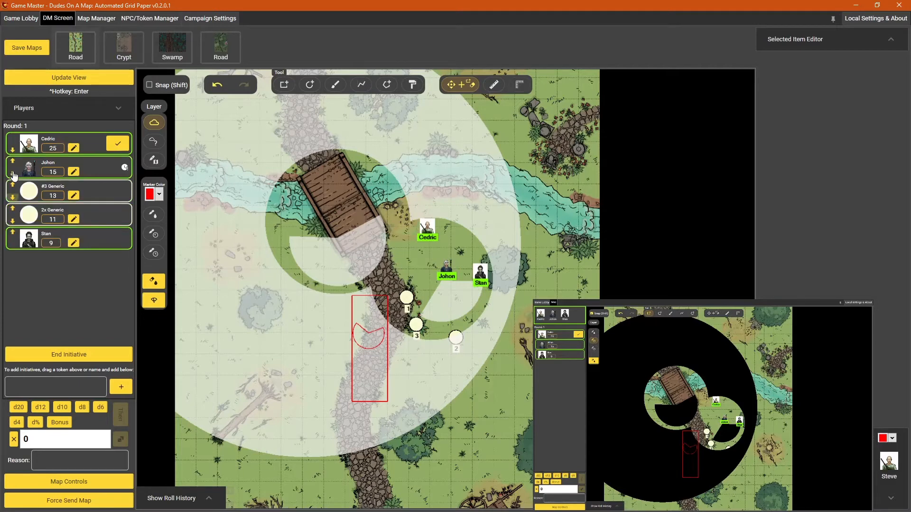
Lower the #3 Generic entry past the 2x Generic group and the last player to the end of the initiative order
mouse_move(56, 196)
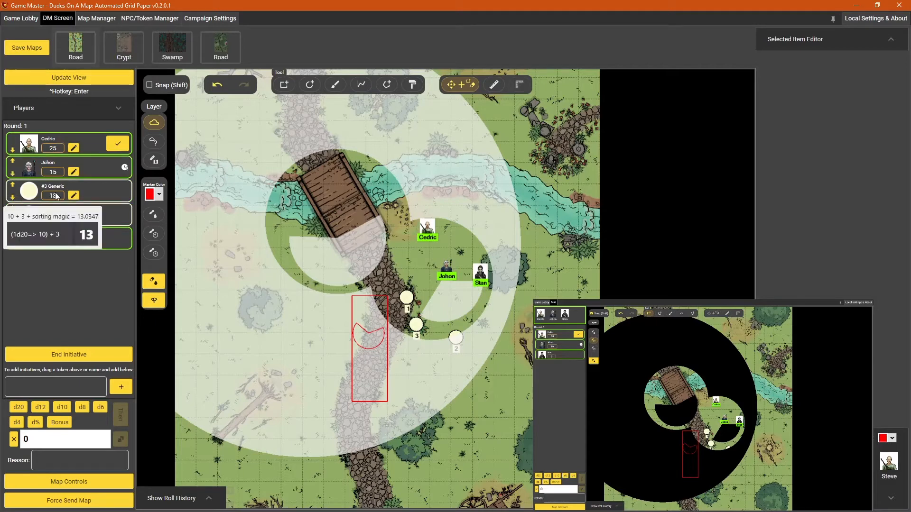
click(12, 198)
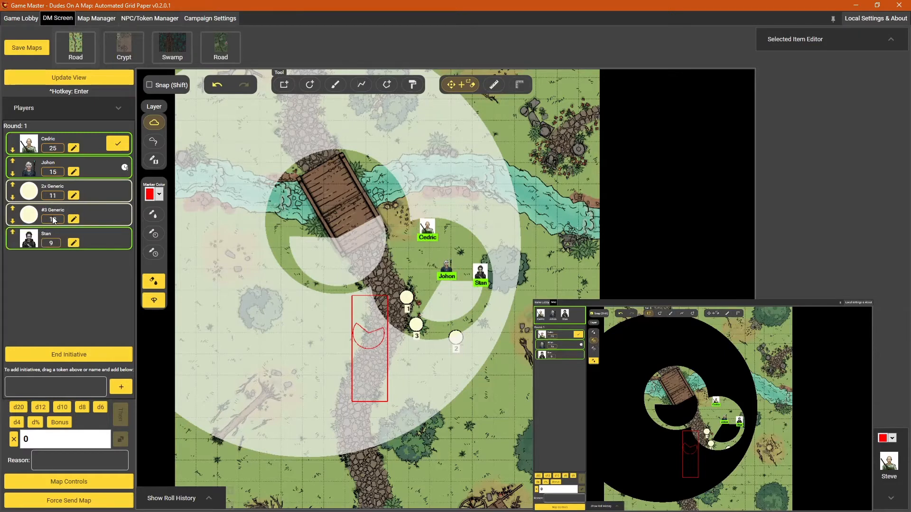
mouse_move(55, 225)
click(13, 220)
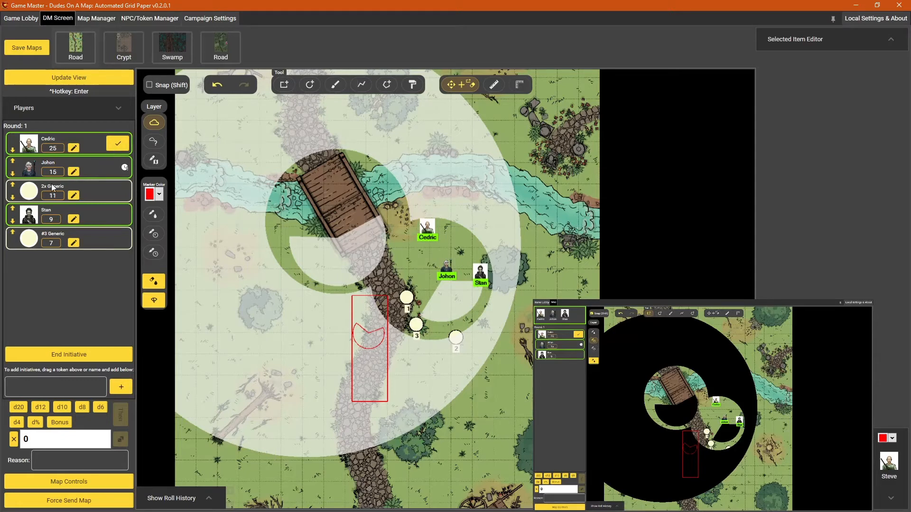
Complete the turns of the first two players, the 2x Generic group and the third player, advancing to #3 Generic
click(118, 149)
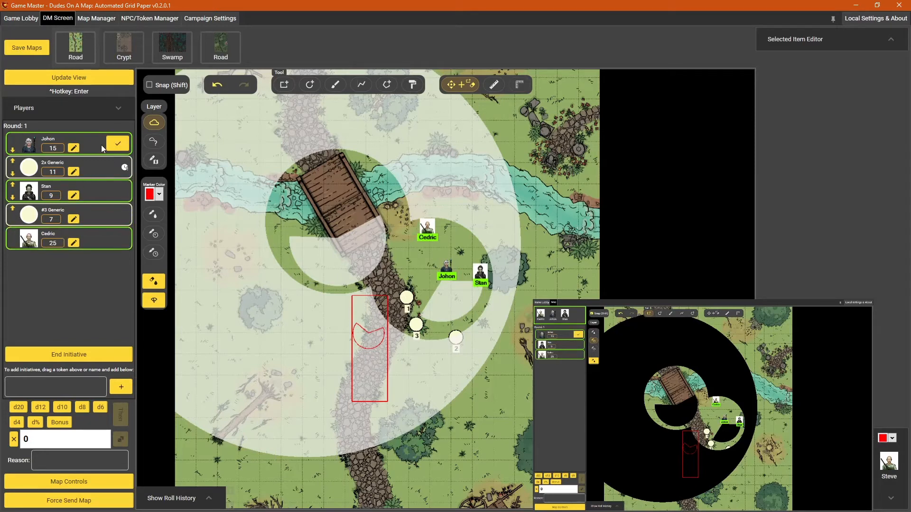
click(121, 147)
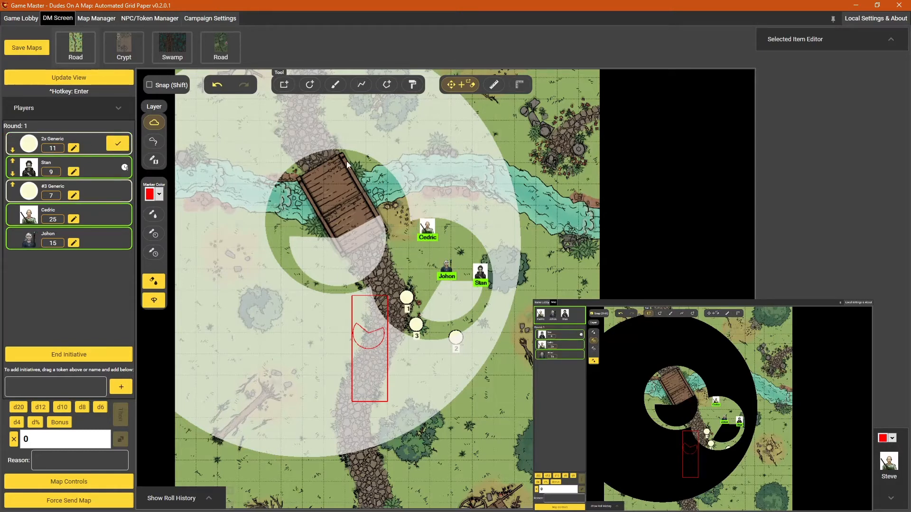
scroll(280, 184, up, 2)
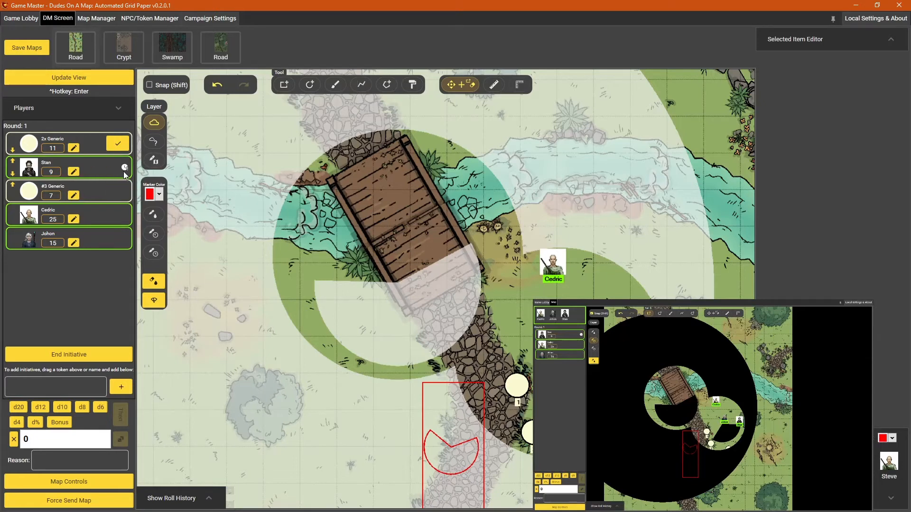
mouse_move(124, 170)
click(118, 144)
click(114, 144)
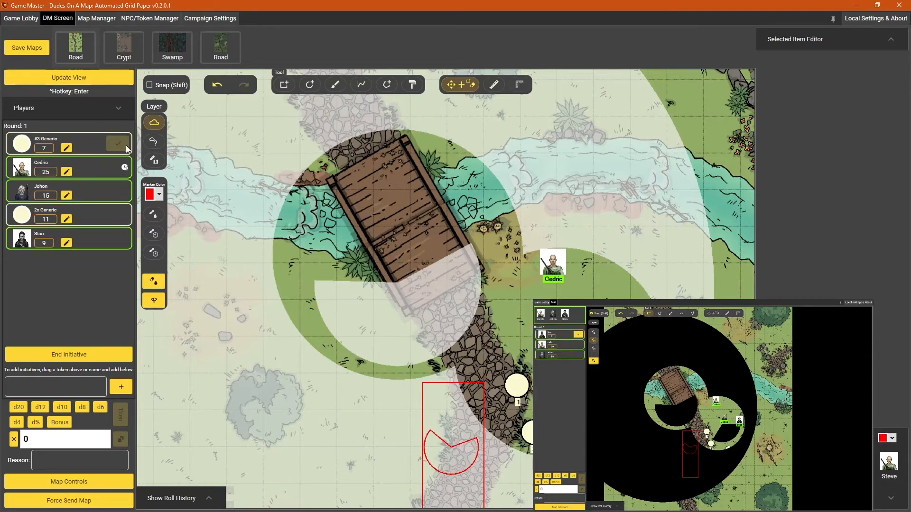
Complete the turns of #3 Generic and the first player, and end the initiative session
click(115, 151)
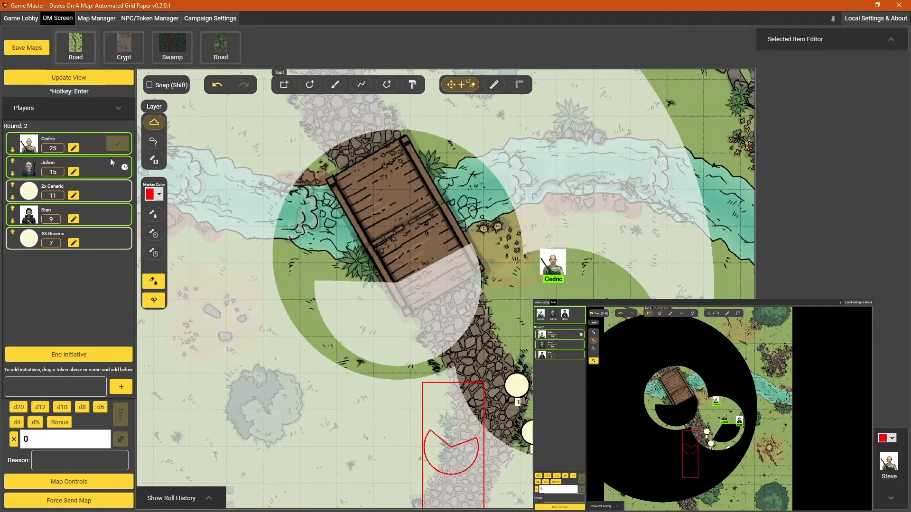
click(112, 151)
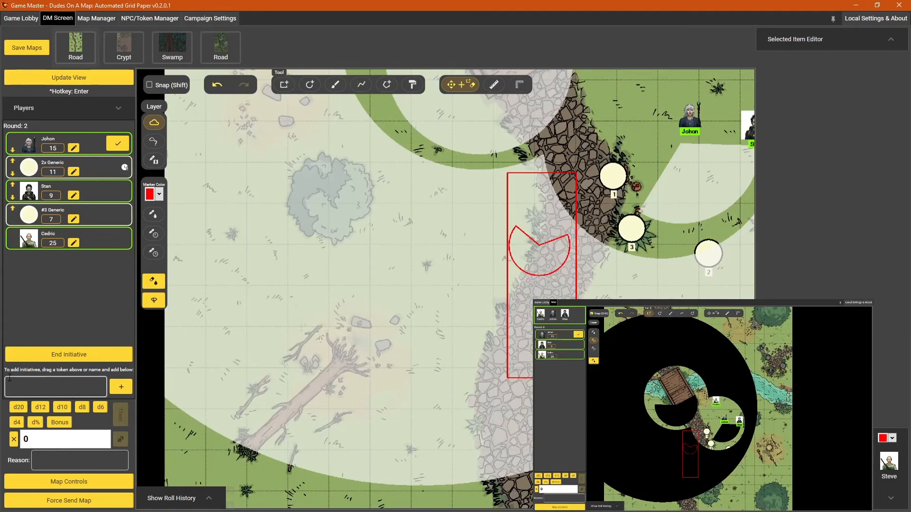
click(90, 354)
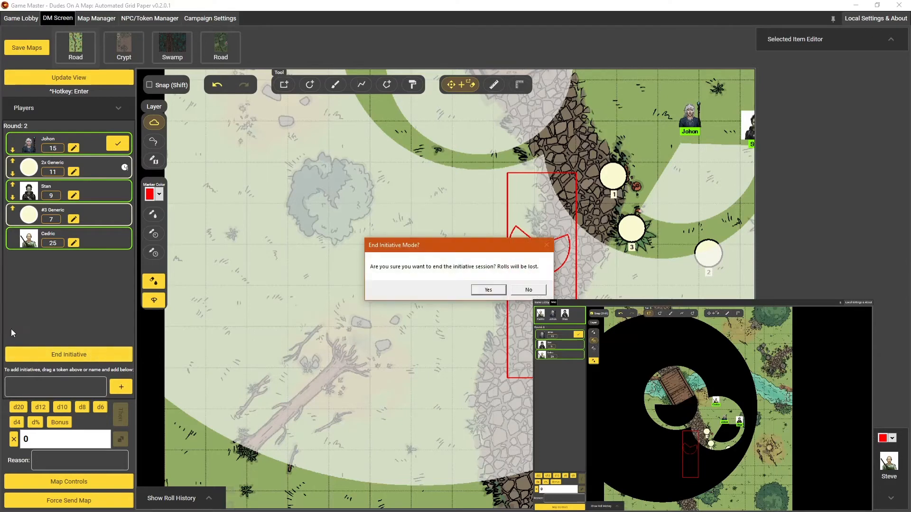
click(487, 290)
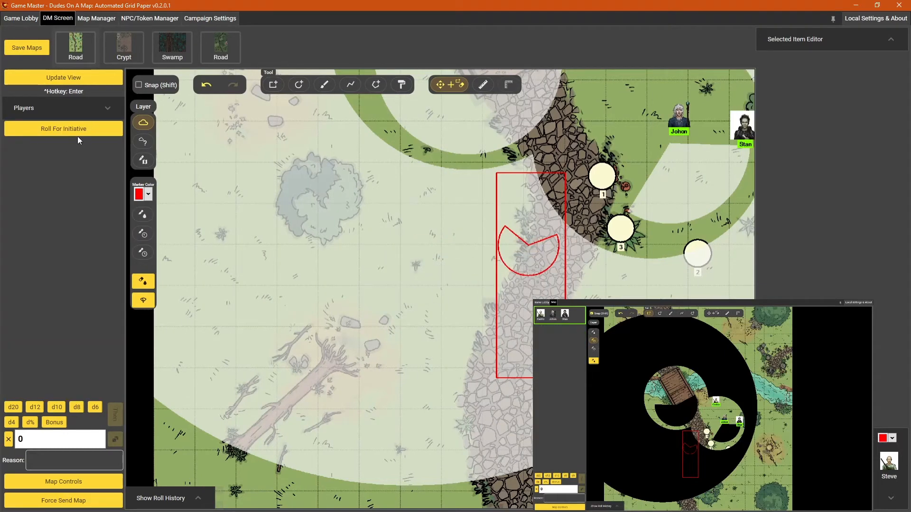
Start a new initiative session and add an entry named Custom, removing it and adding it again once
click(77, 135)
click(54, 388)
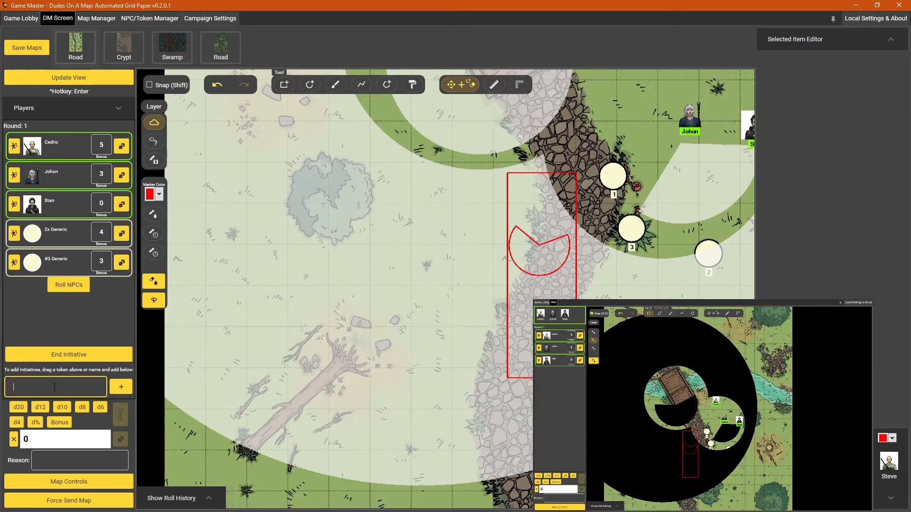
text(Custom)
click(121, 386)
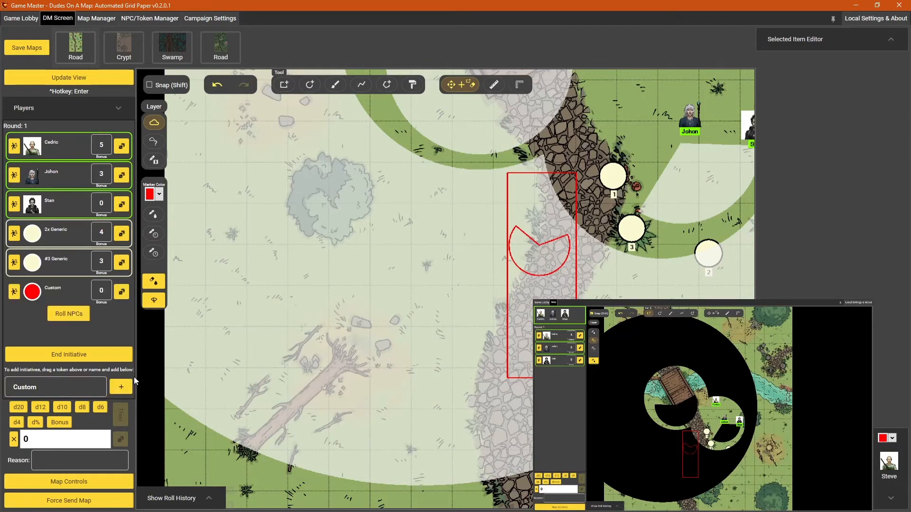
click(17, 291)
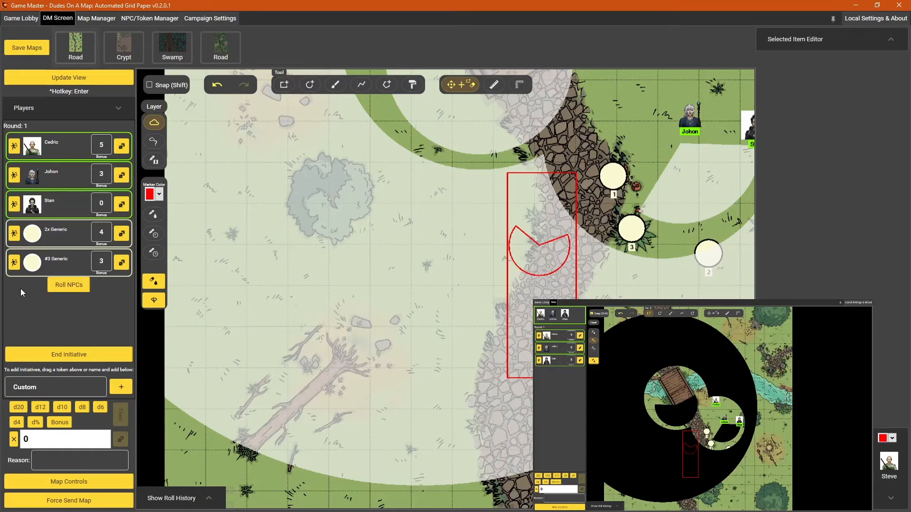
click(127, 387)
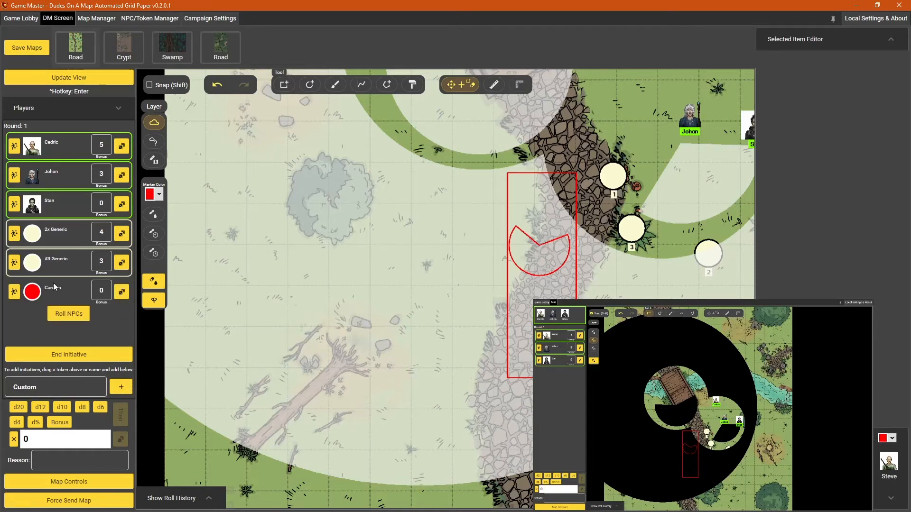
End the initiative session with the Custom entry, and start and end another one
scroll(180, 283, down, 3)
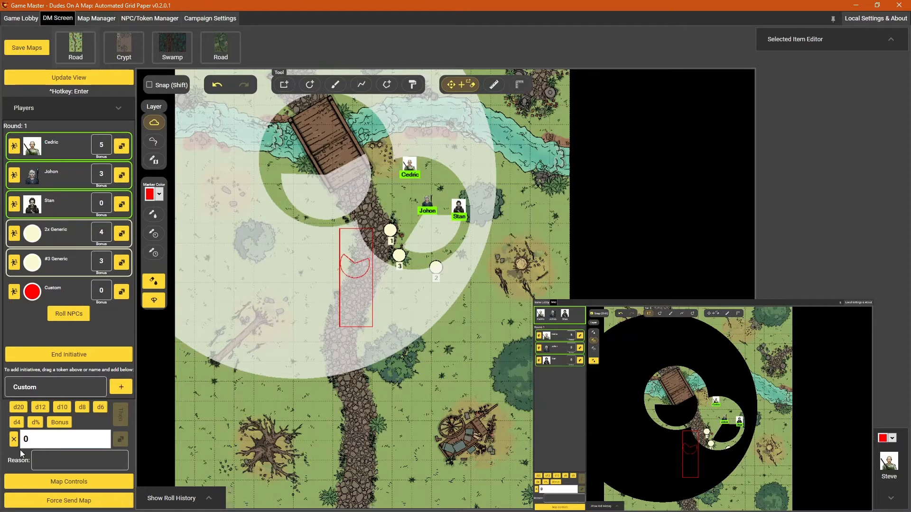
click(71, 356)
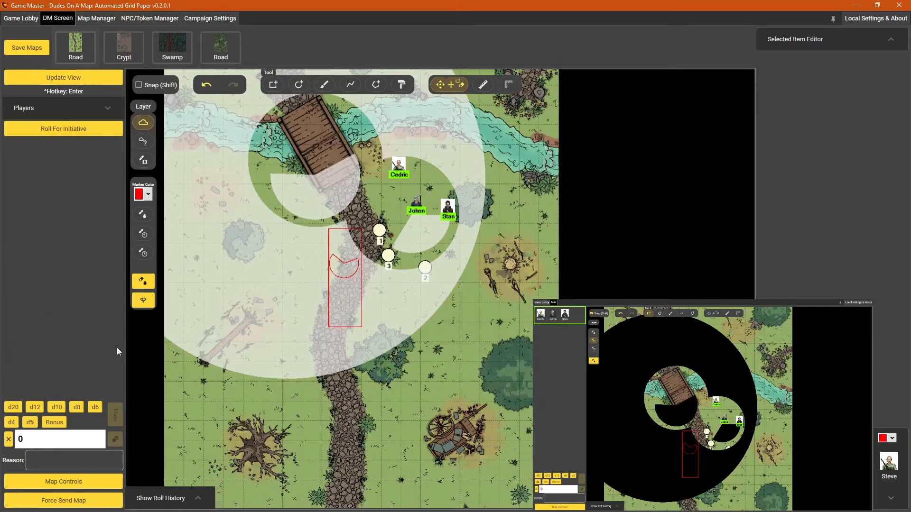
click(51, 134)
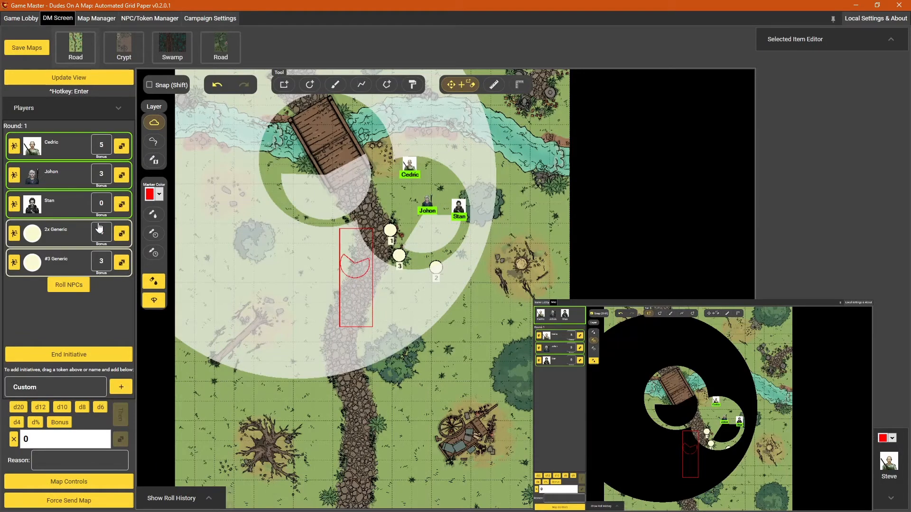
mouse_move(56, 280)
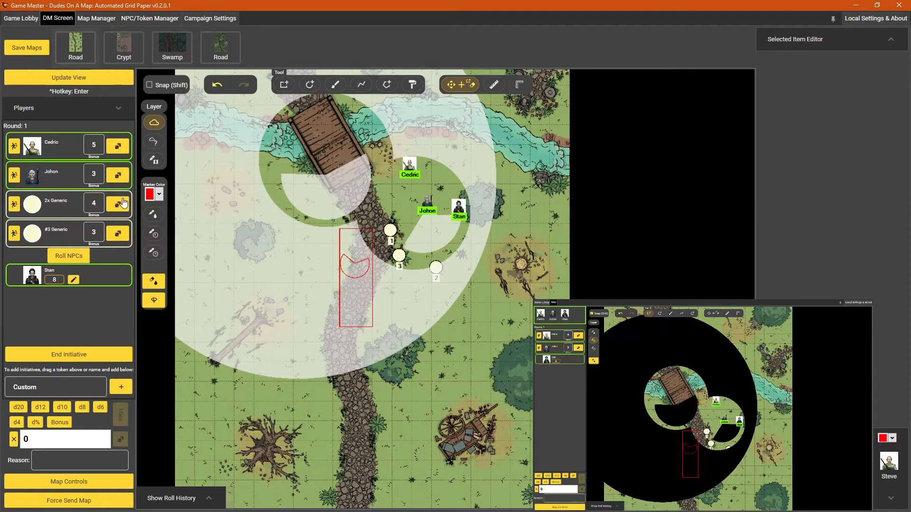
click(69, 363)
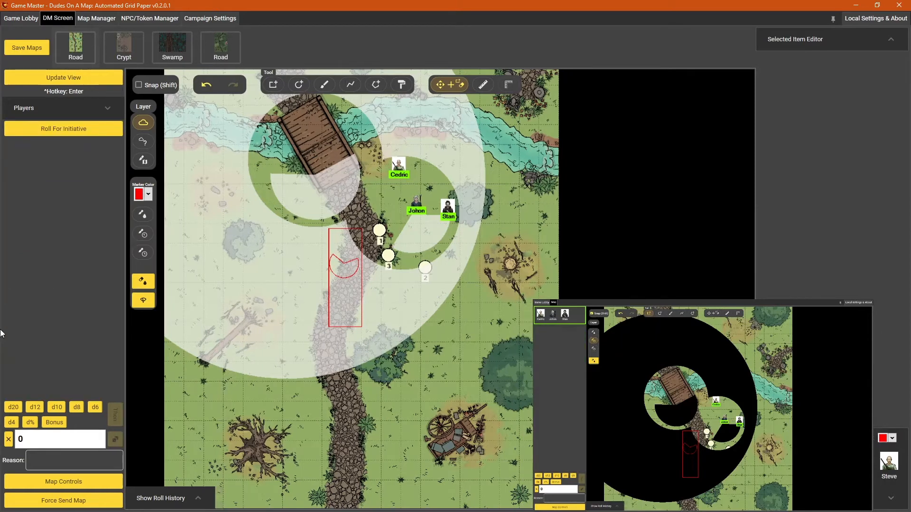
Add two d20s to the dice formula and adjust their count down to 1d20#
click(13, 407)
click(13, 407)
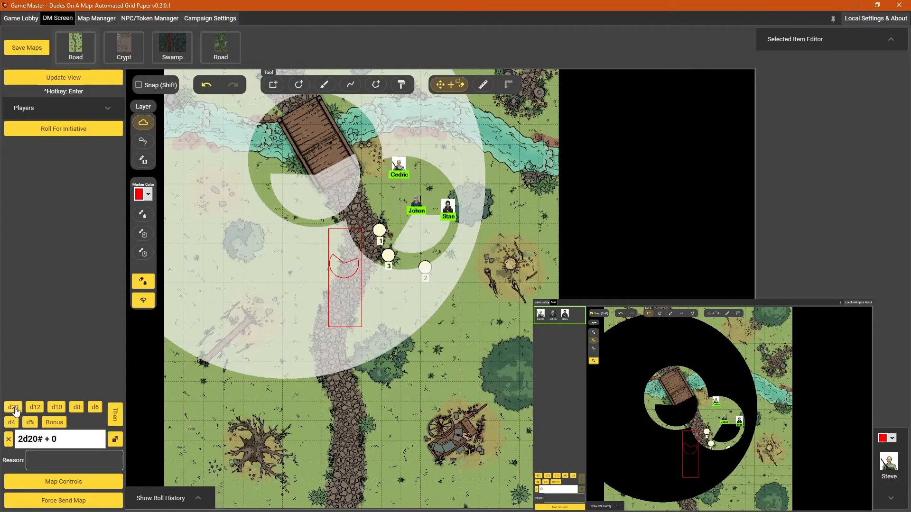
right_click(15, 409)
scroll(14, 409, up, 2)
scroll(12, 409, down, 3)
scroll(12, 409, up, 3)
Replace the zero bonus in the 1d20# formula with the term -4d20
double_click(53, 439)
text(-)
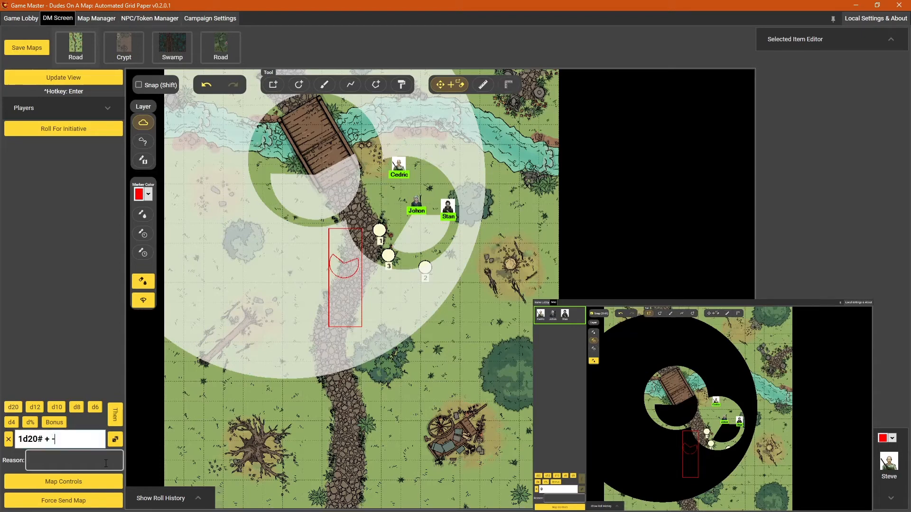
text(1d20)
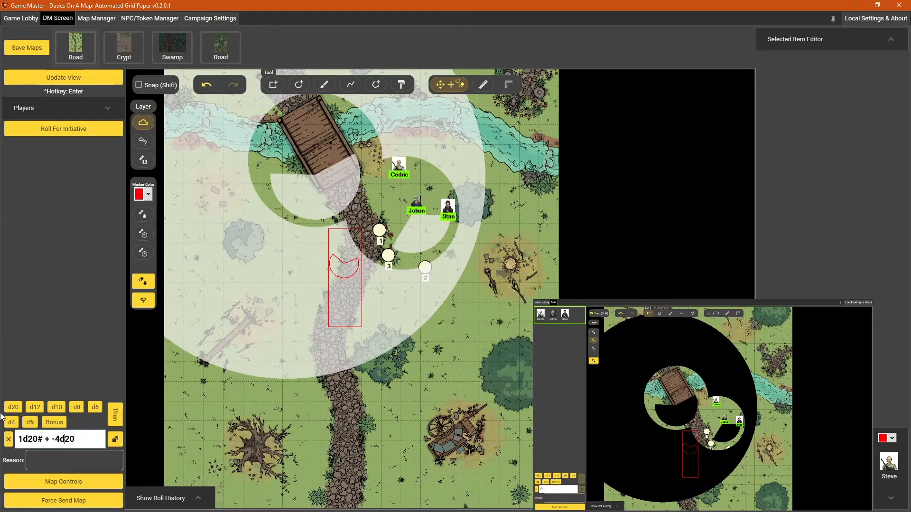
Adjust the d20 counts so the dice formula reads 3d20# + 0d20
scroll(61, 436, up, 1)
scroll(71, 440, up, 2)
scroll(71, 440, down, 1)
scroll(71, 440, up, 1)
click(15, 409)
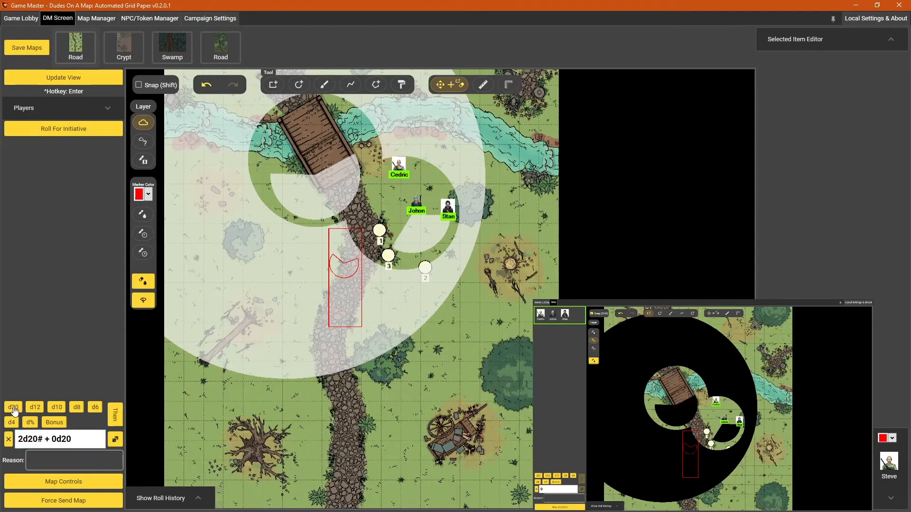
click(15, 409)
drag(23, 440, 76, 444)
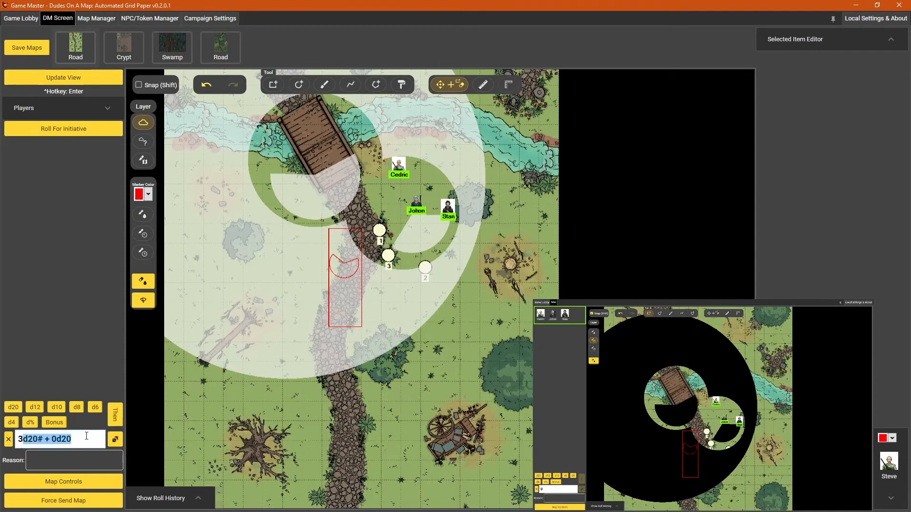
Raise the formula's flat bonus to 6 and queue 3d20# + 0d20 + 6 as the first roll
click(55, 423)
click(56, 423)
click(56, 423)
click(56, 424)
click(56, 423)
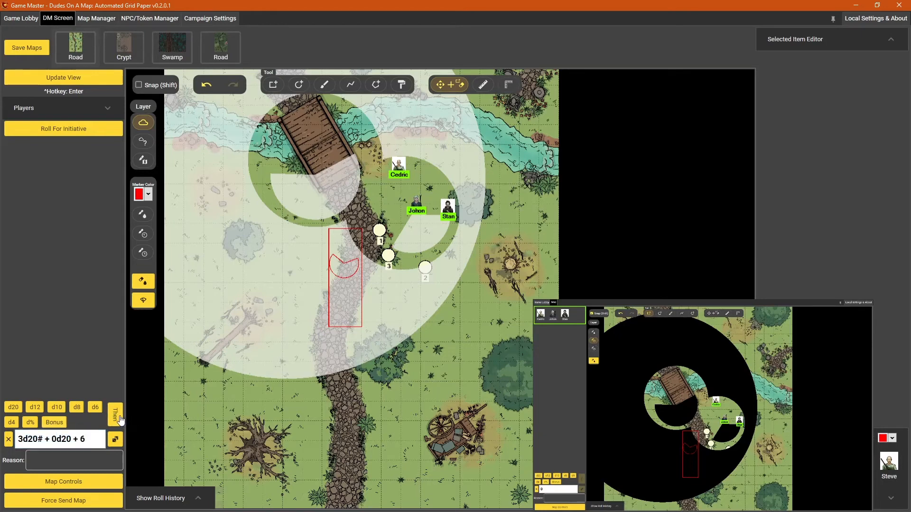
click(117, 418)
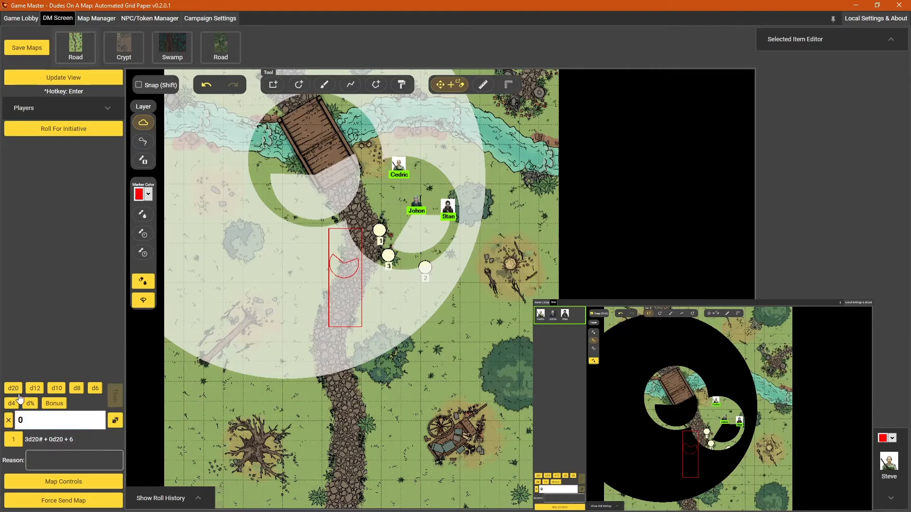
Set up 1d10 + 3 as the follow-up to the queued roll and roll both
click(58, 392)
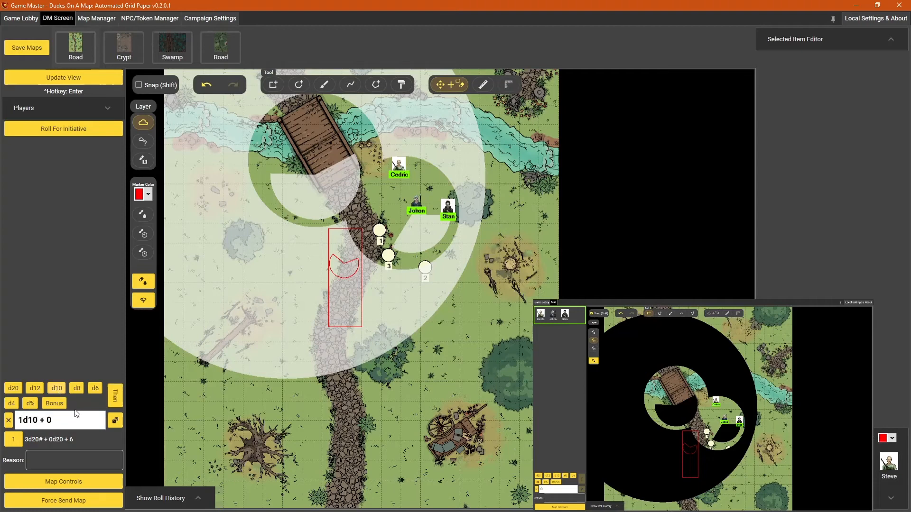
click(55, 406)
click(55, 405)
click(56, 405)
click(114, 423)
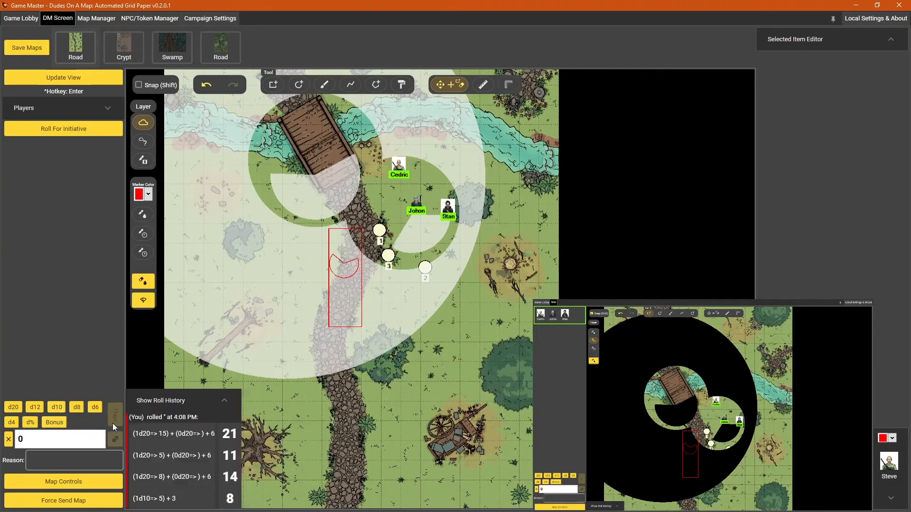
Build the dice formula 2d20# + 2 and roll it
click(13, 407)
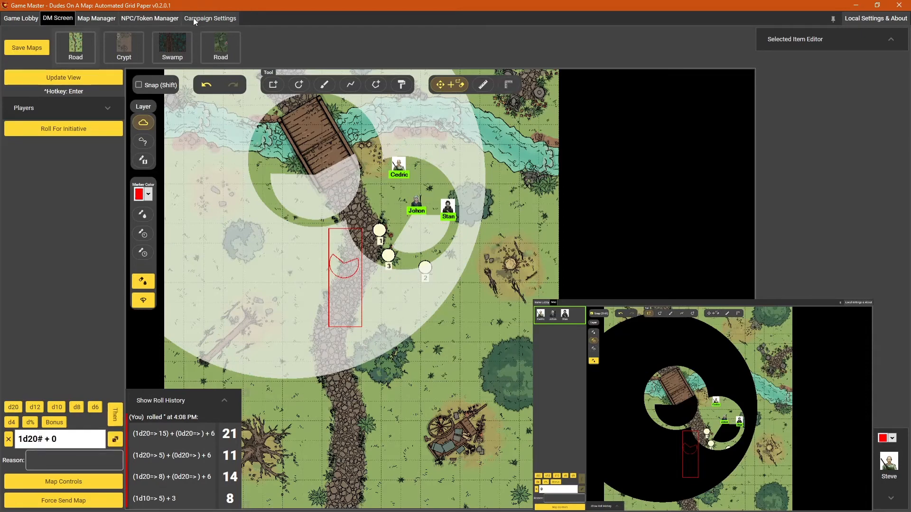
drag(39, 441, 45, 439)
click(11, 408)
drag(45, 440, 36, 443)
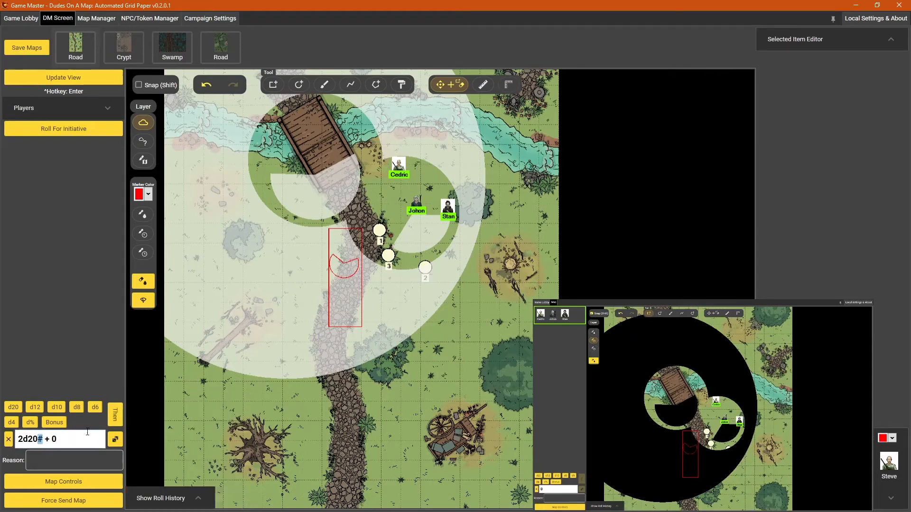
click(61, 437)
click(48, 427)
click(49, 427)
click(111, 440)
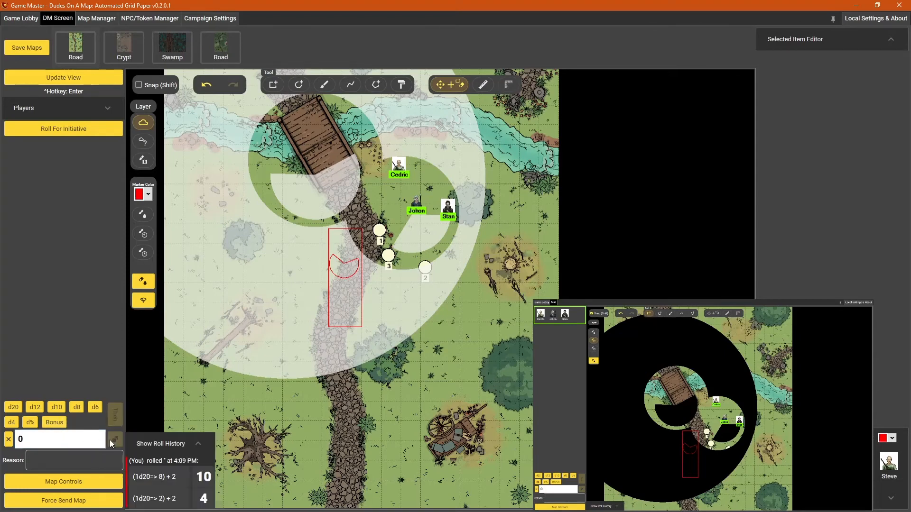
Roll five separate d20s with no bonus, and expand and collapse the roll history
click(14, 407)
click(13, 407)
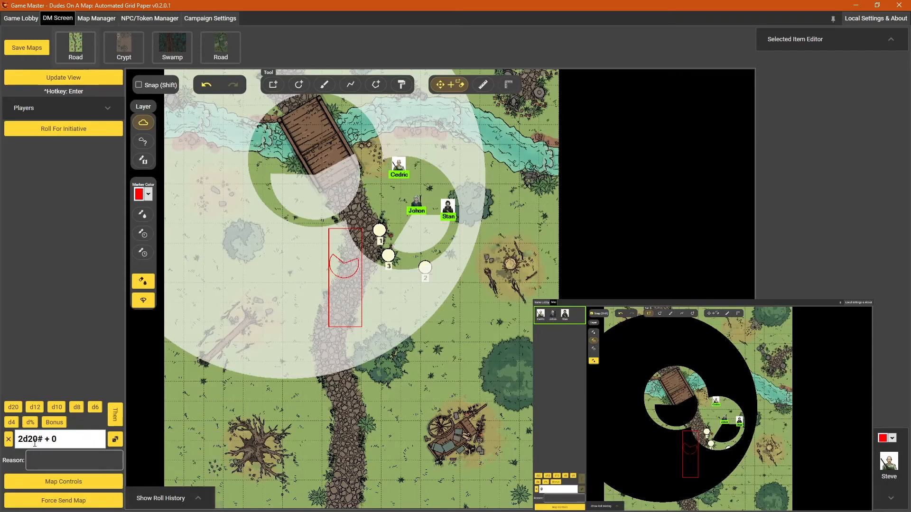
click(13, 410)
click(12, 410)
click(12, 410)
click(117, 439)
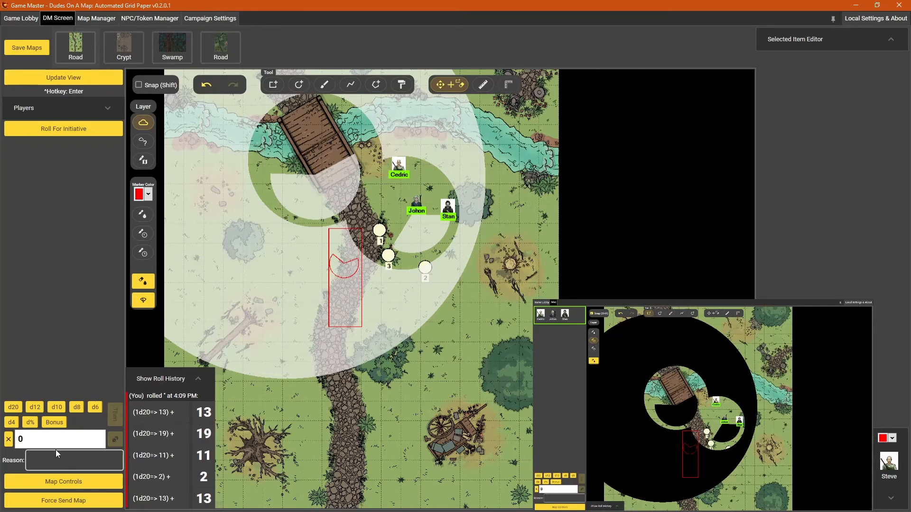
click(188, 382)
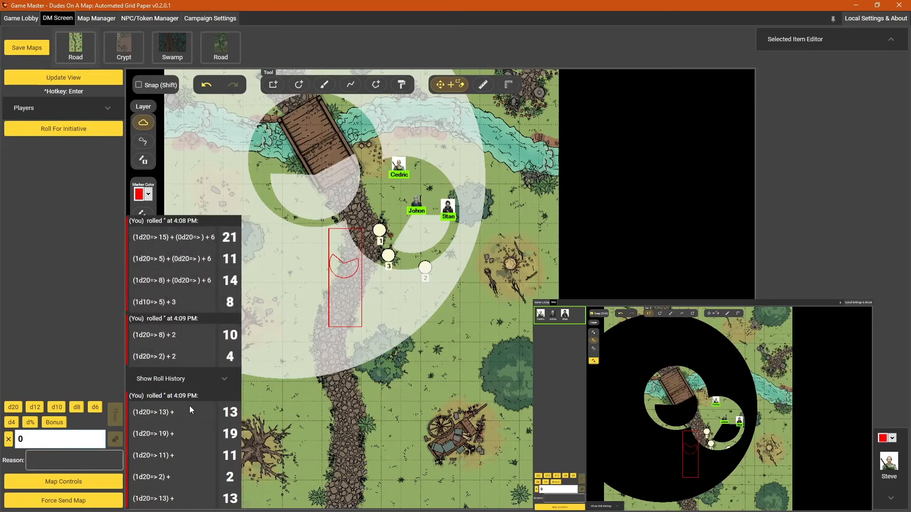
click(225, 380)
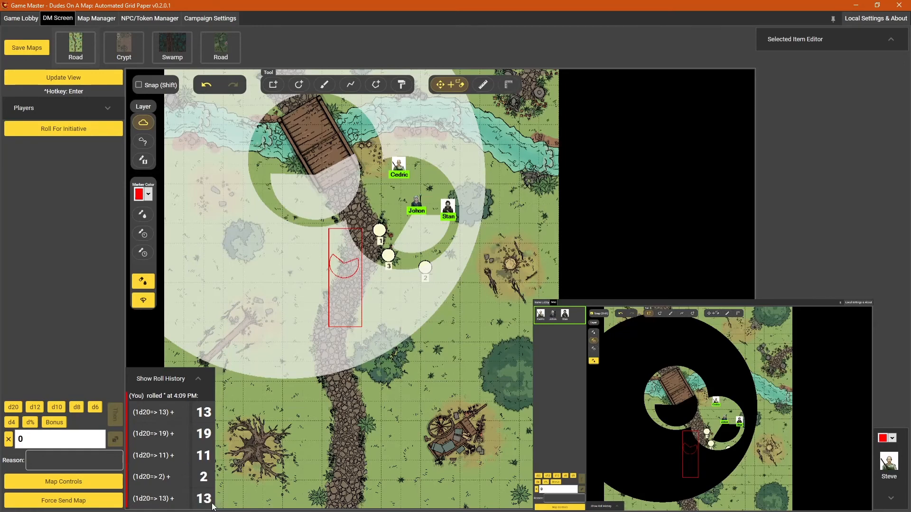
Roll 2d20# with no bonus
click(19, 408)
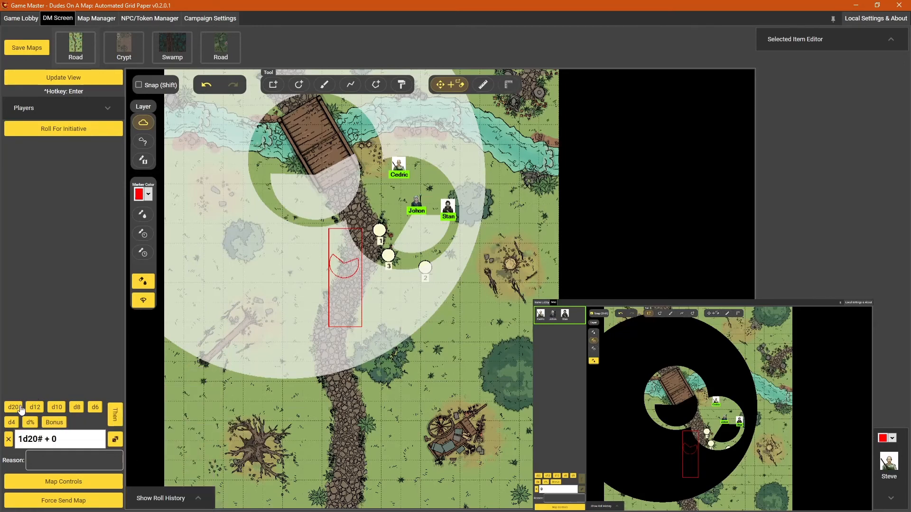
click(19, 408)
click(115, 441)
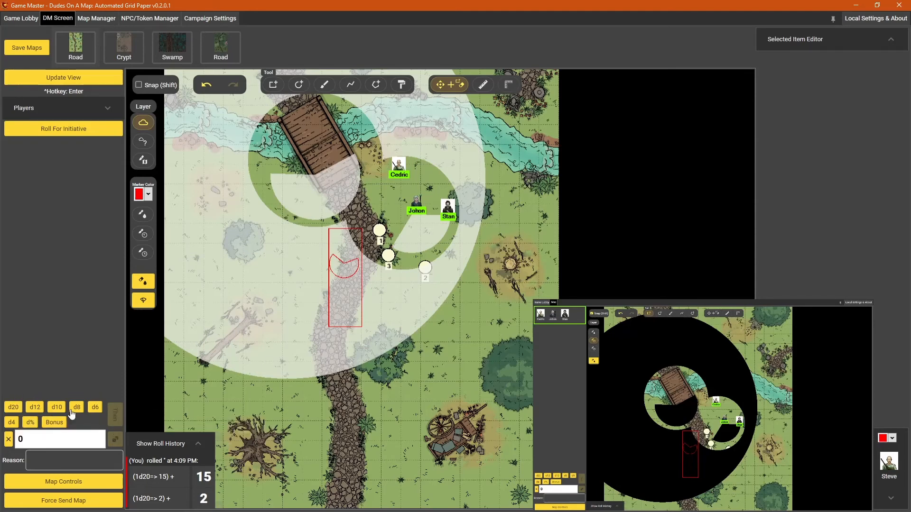
Set the dice formula to 5d10 with no bonus and roll it
click(57, 407)
click(57, 407)
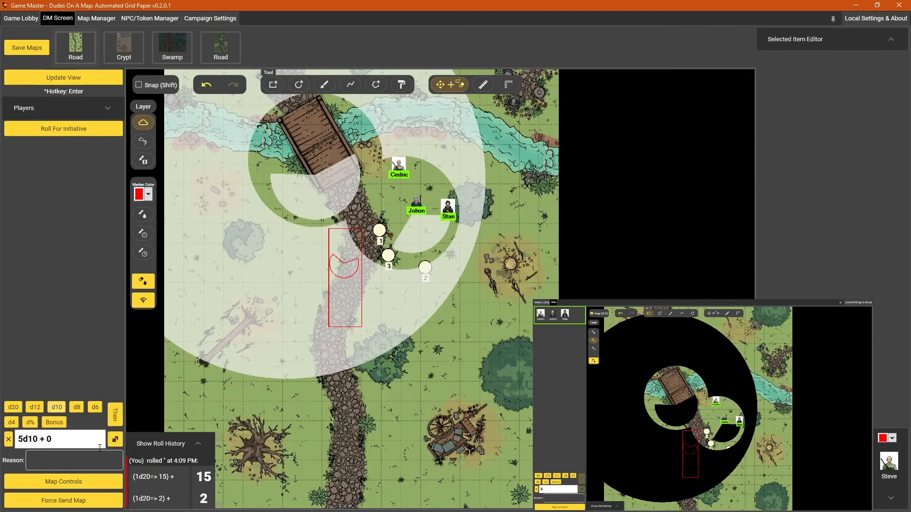
click(115, 439)
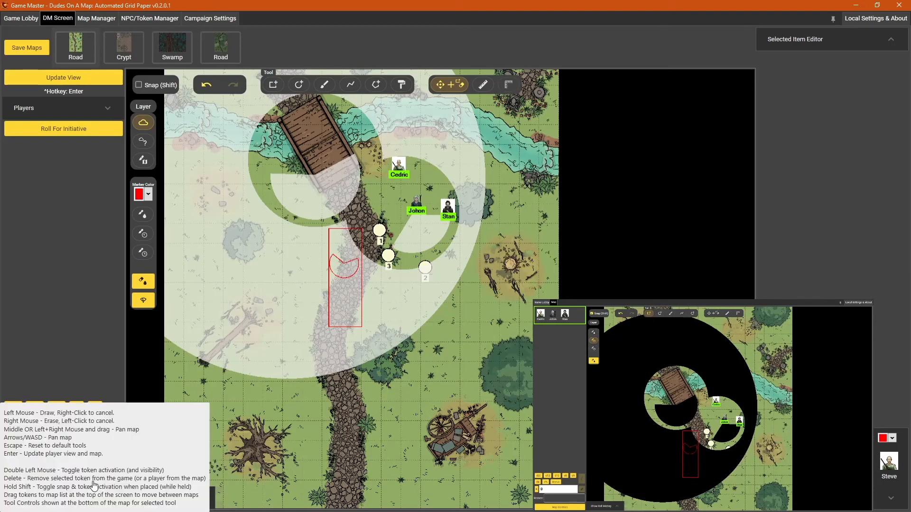
Display the list of map controls to review it, and close it
click(95, 484)
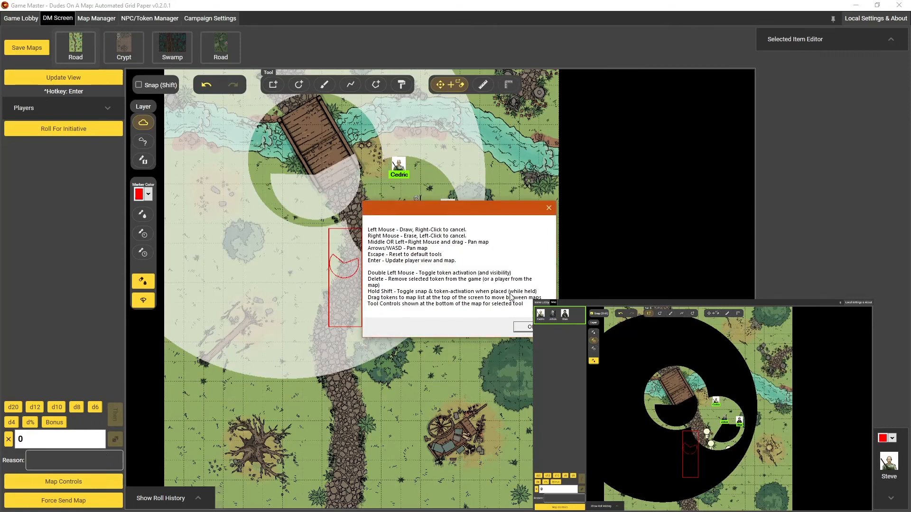
click(523, 326)
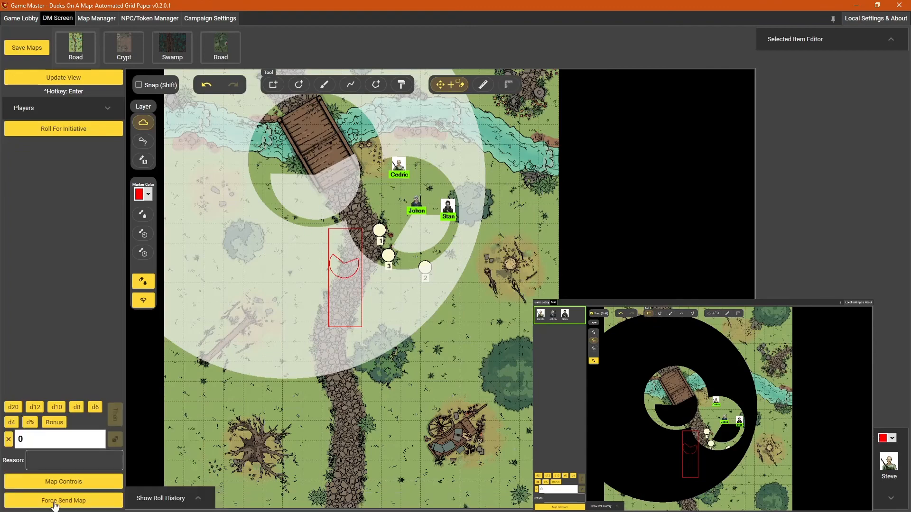
Force-send the full map to the players, and update their view to match the DM's view around the bridge
scroll(283, 263, up, 4)
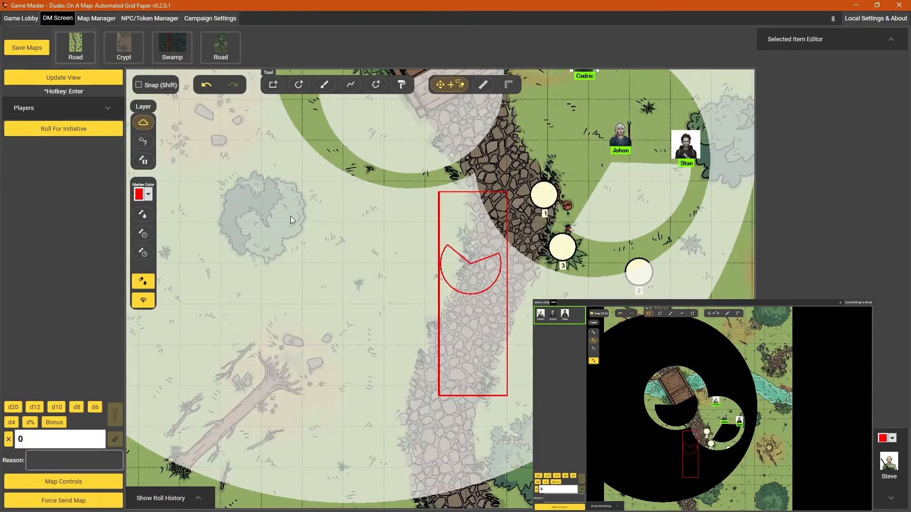
scroll(387, 144, down, 2)
scroll(388, 143, up, 1)
drag(389, 148, 423, 318)
drag(444, 263, 443, 301)
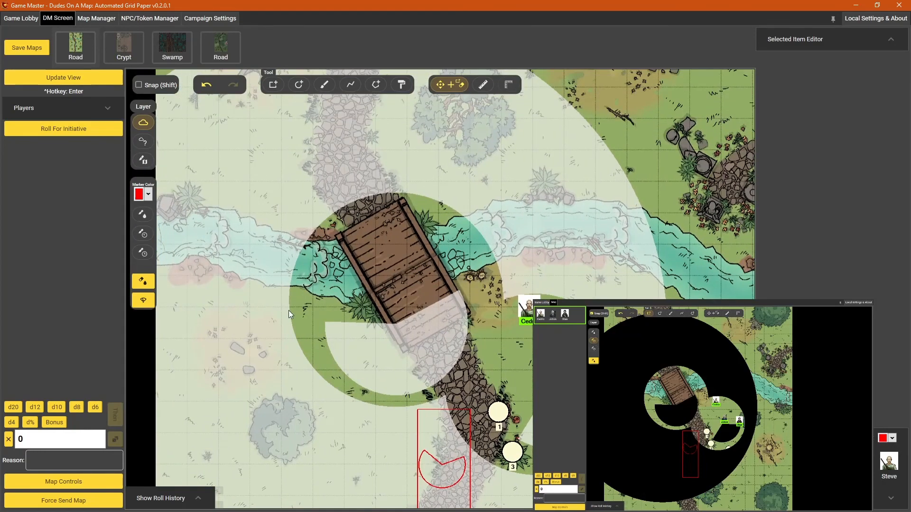
scroll(373, 371, down, 2)
scroll(353, 394, up, 2)
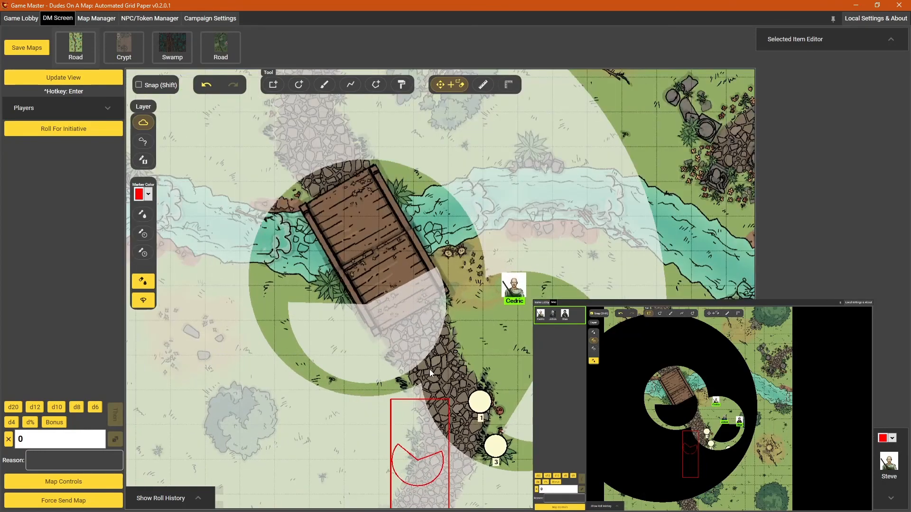
scroll(429, 370, up, 2)
scroll(427, 368, down, 3)
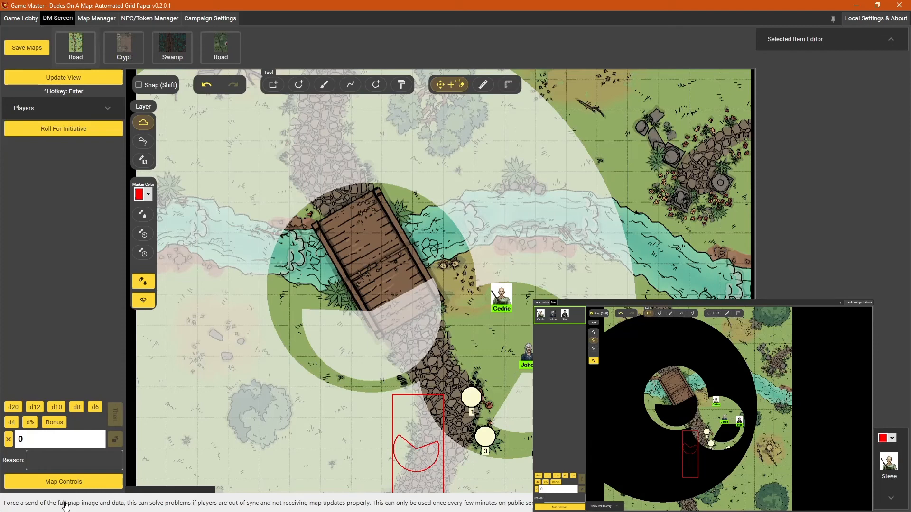
click(66, 501)
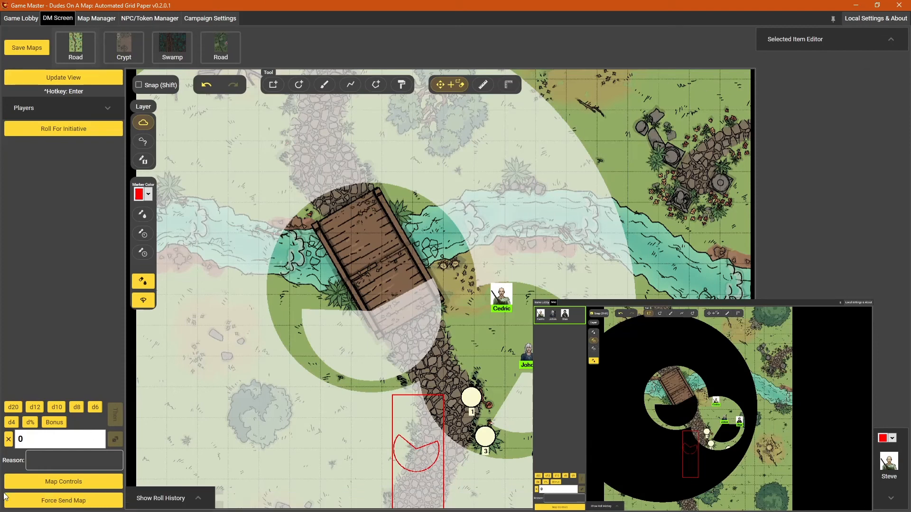
click(82, 82)
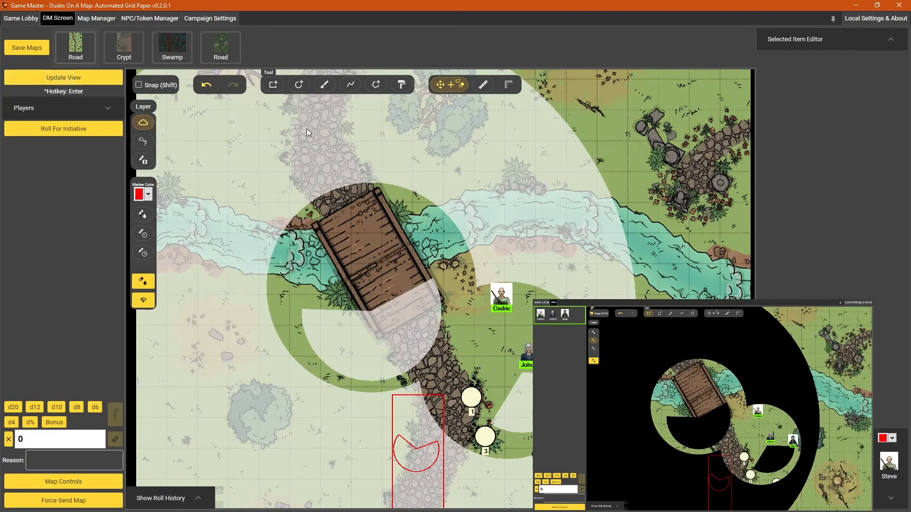
Erase the DM's own wet and timed markers from the map
scroll(298, 269, down, 3)
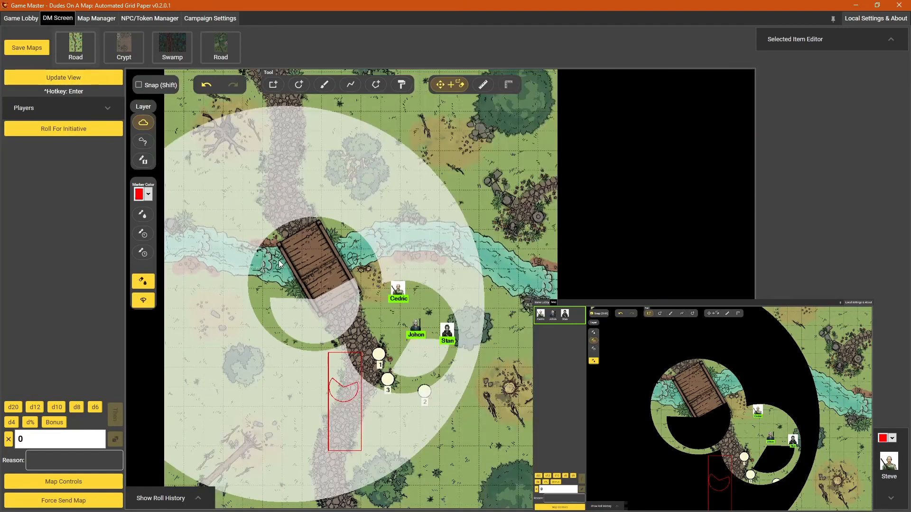
scroll(318, 255, up, 4)
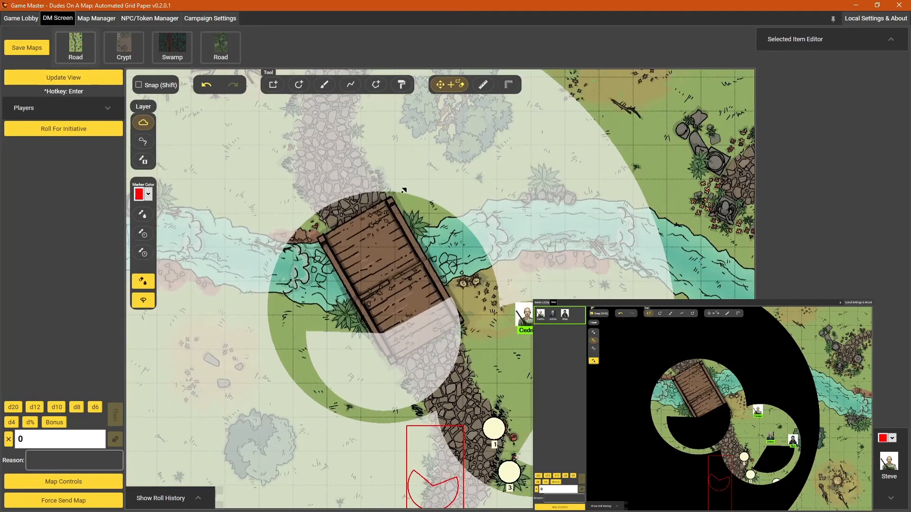
drag(436, 172, 390, 341)
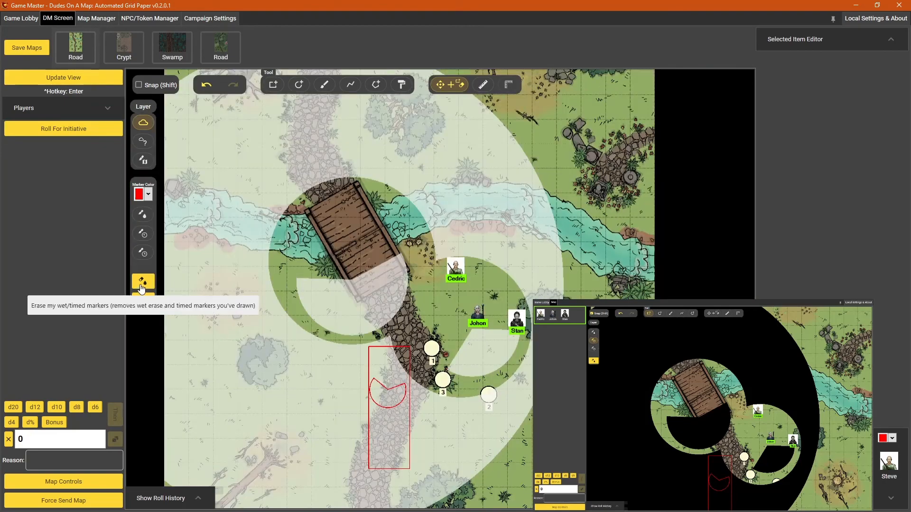
click(142, 288)
click(145, 285)
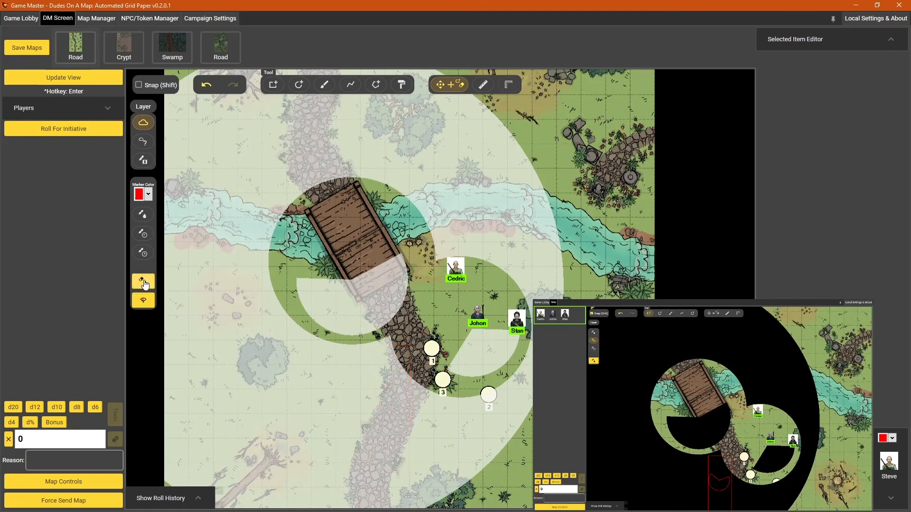
Draw green marker rectangles beside the bridge and over the path in the player window, and erase all markers from the DM side
click(142, 307)
mouse_move(692, 405)
mouse_down()
mouse_move(703, 428)
mouse_move(758, 468)
mouse_up()
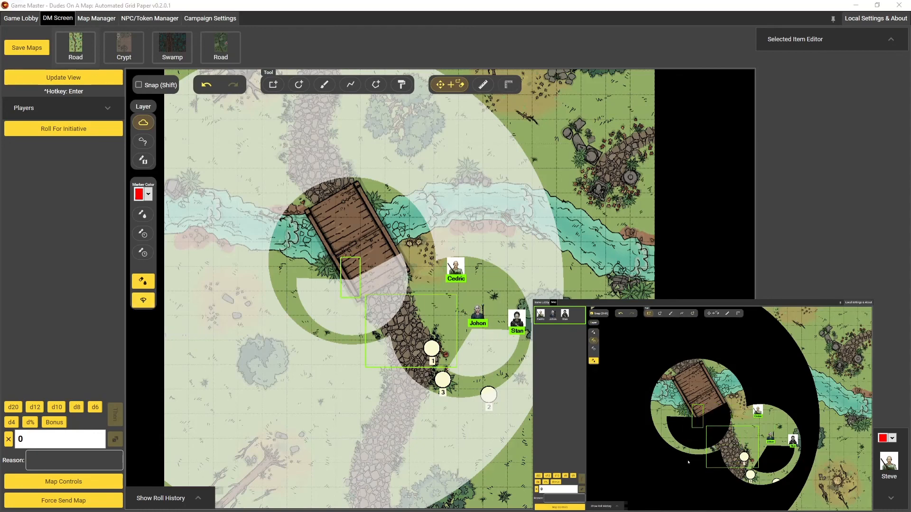
click(142, 300)
scroll(237, 291, up, 2)
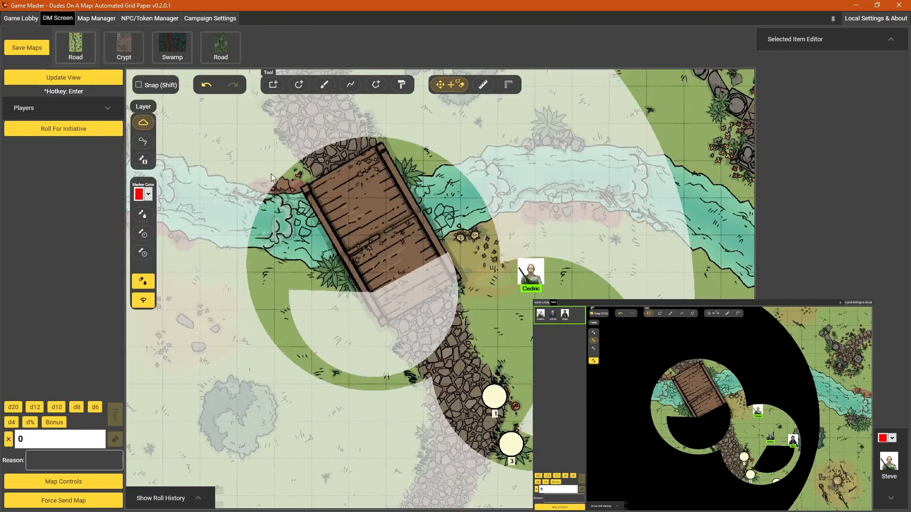
scroll(394, 223, down, 1)
scroll(305, 204, up, 2)
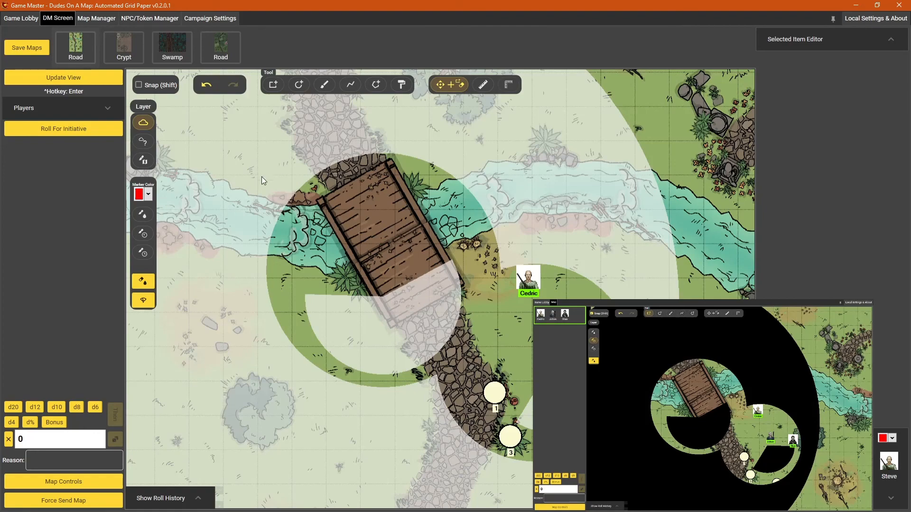
scroll(423, 246, up, 1)
scroll(295, 215, up, 3)
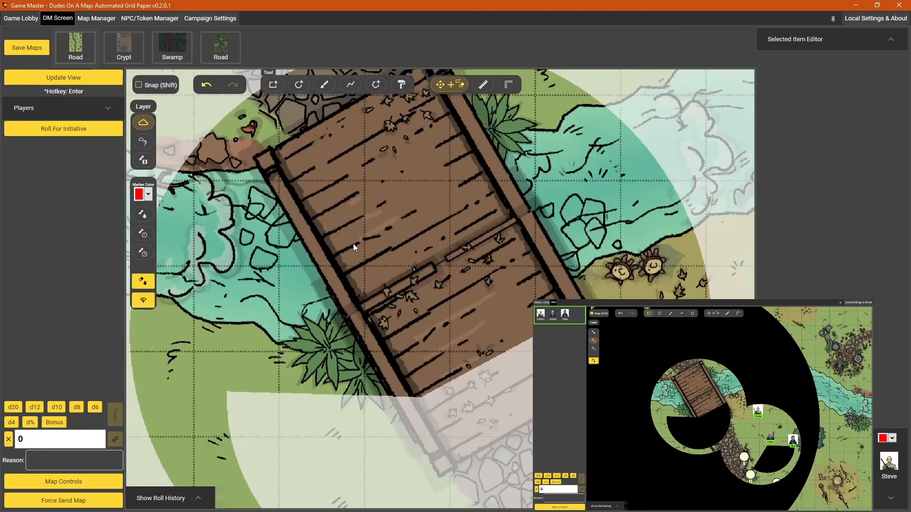
scroll(379, 239, down, 1)
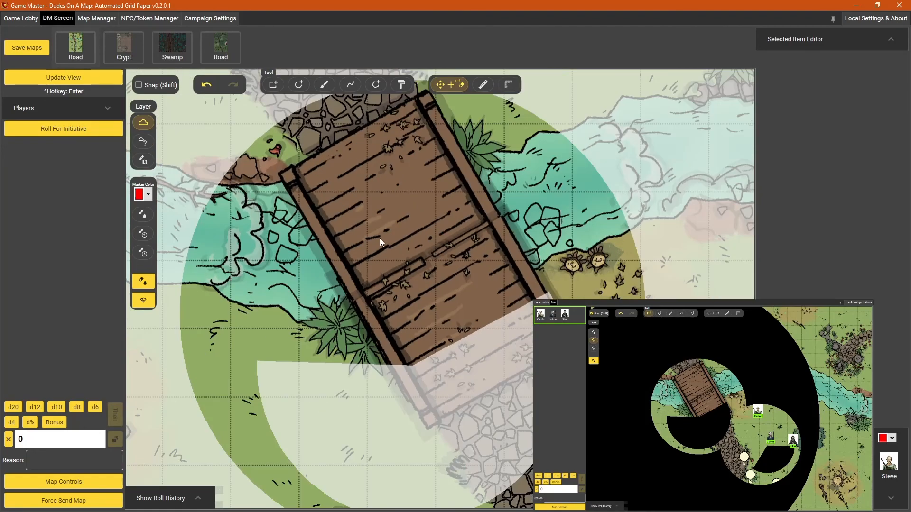